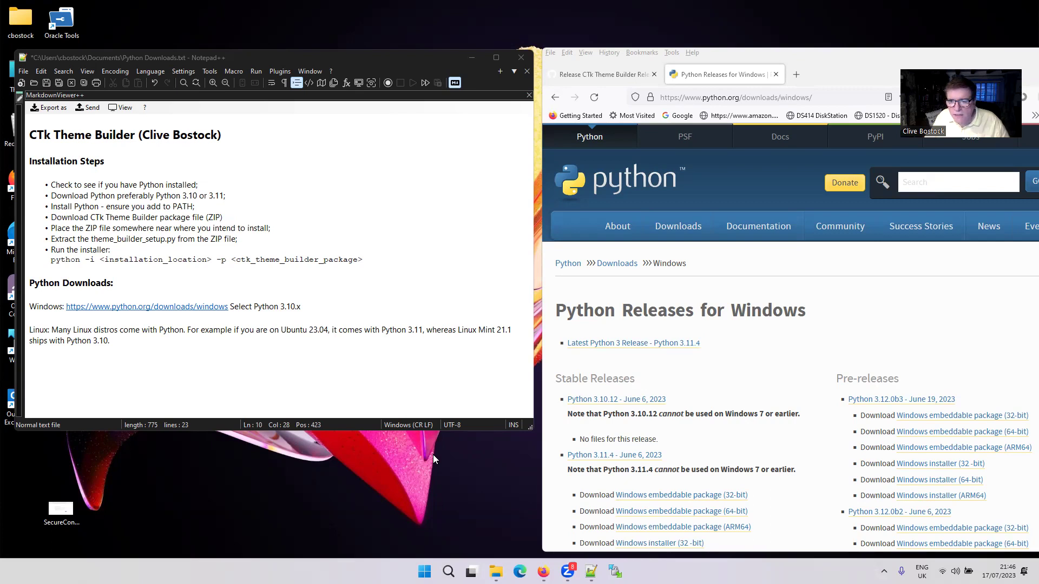
# Arrange the installation notes and browser windows on screen.
pyautogui.moveTo(265, 56); pyautogui.dragTo(269, 59)
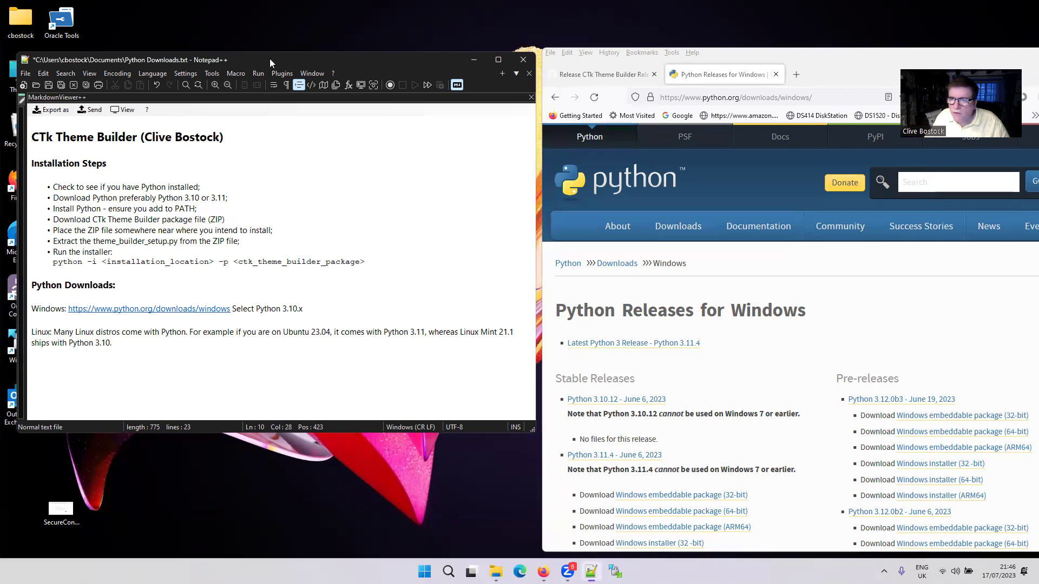
pyautogui.click(811, 55)
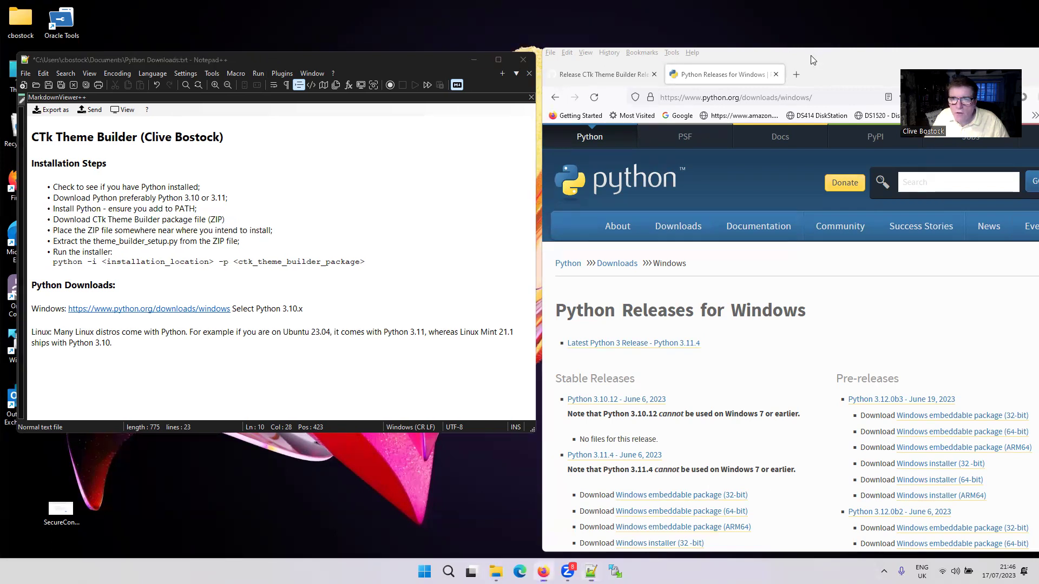
pyautogui.moveTo(810, 55); pyautogui.dragTo(811, 60)
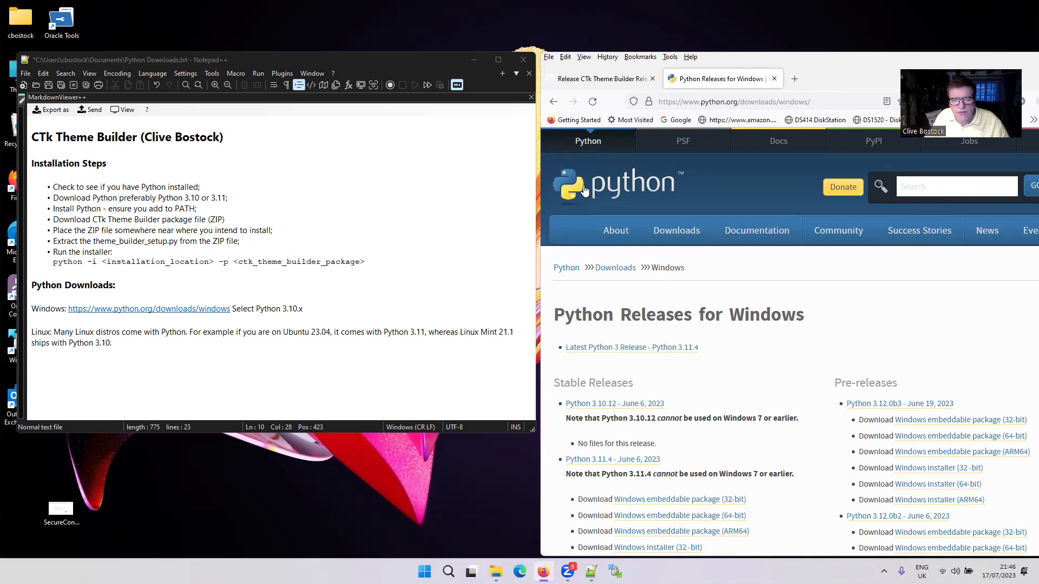
pyautogui.moveTo(677, 231)
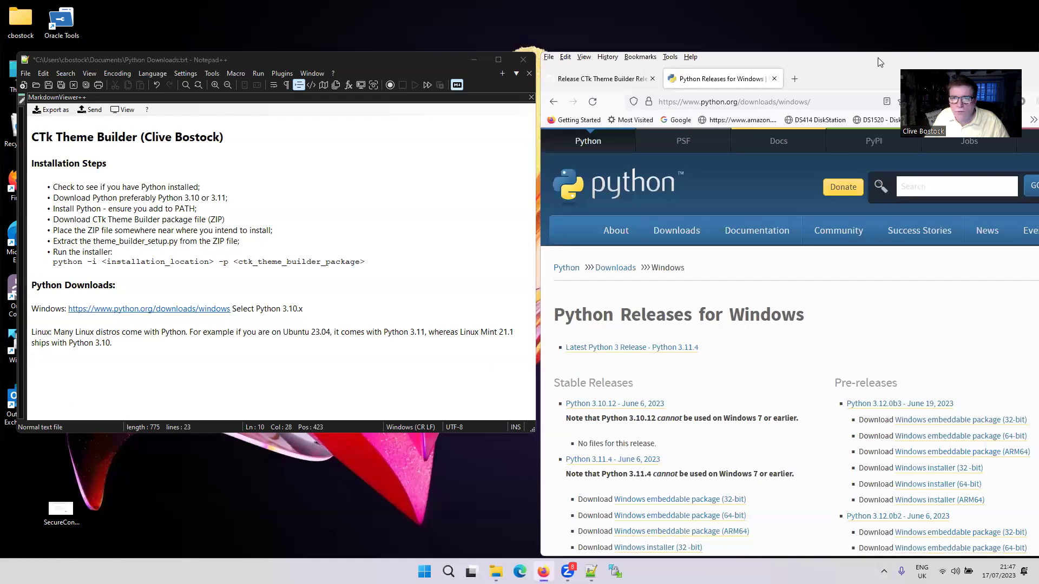
pyautogui.moveTo(875, 60); pyautogui.dragTo(879, 57)
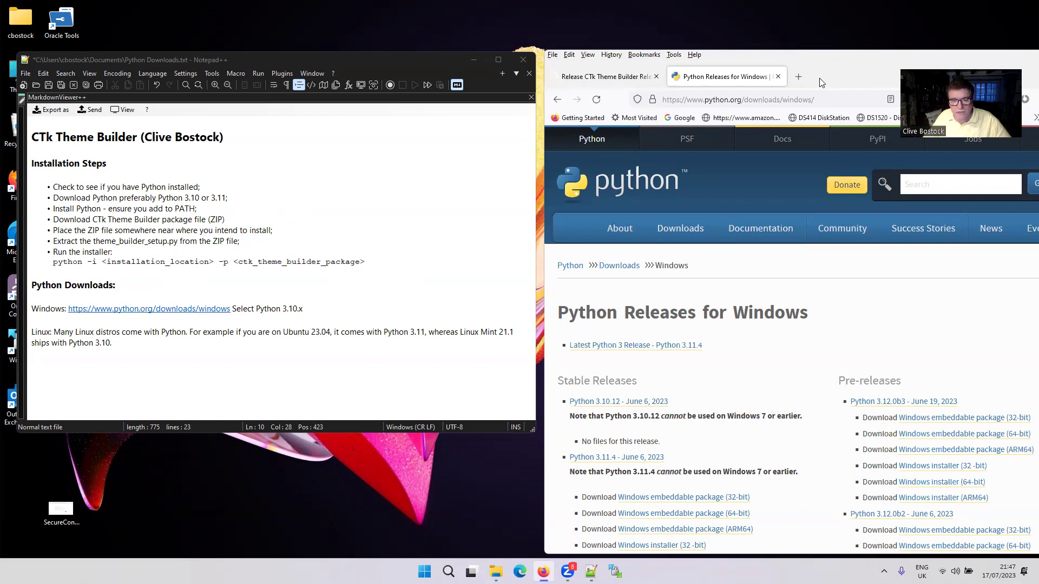
# Open Command Prompt via search and run python --version, which reports Python not found.
pyautogui.click(449, 572)
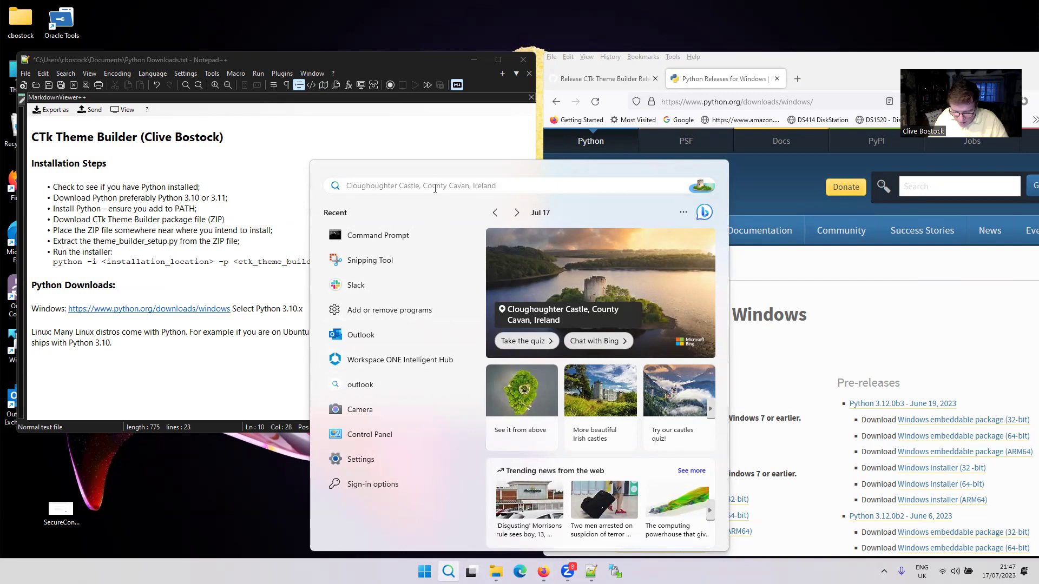
pyautogui.write('cm')
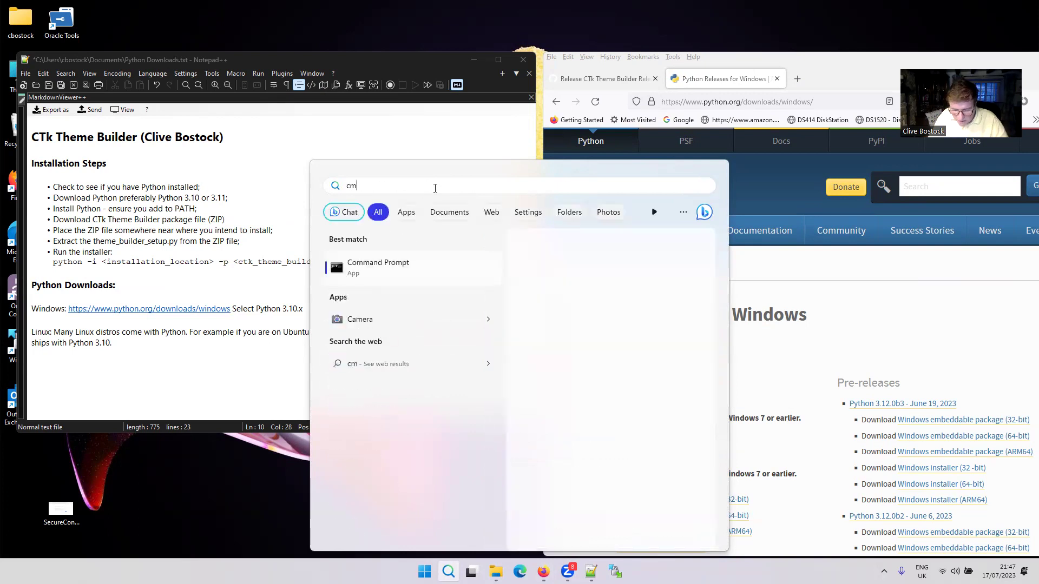
pyautogui.write('d')
pyautogui.press('Return')
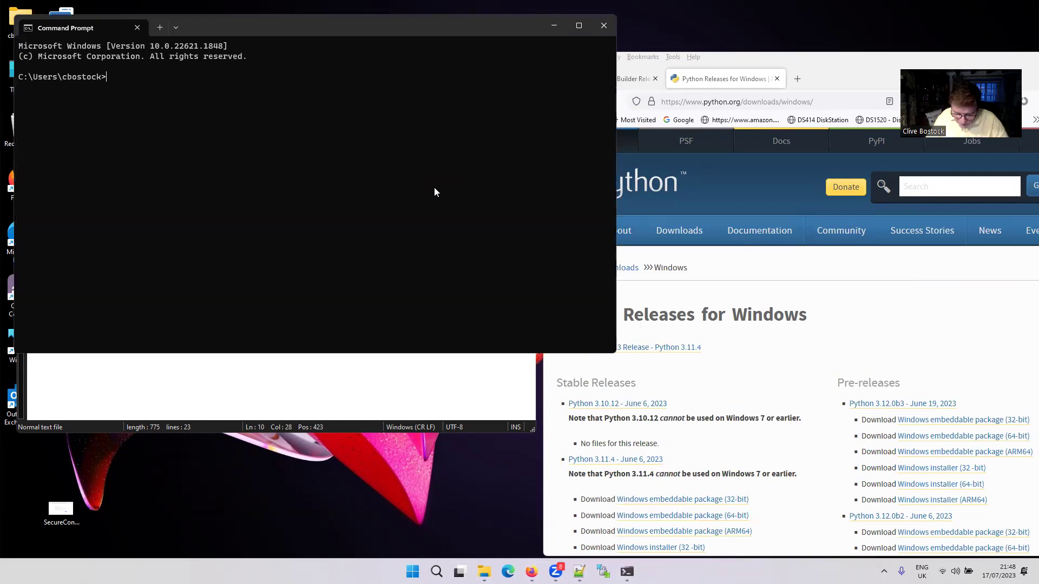
pyautogui.write('py')
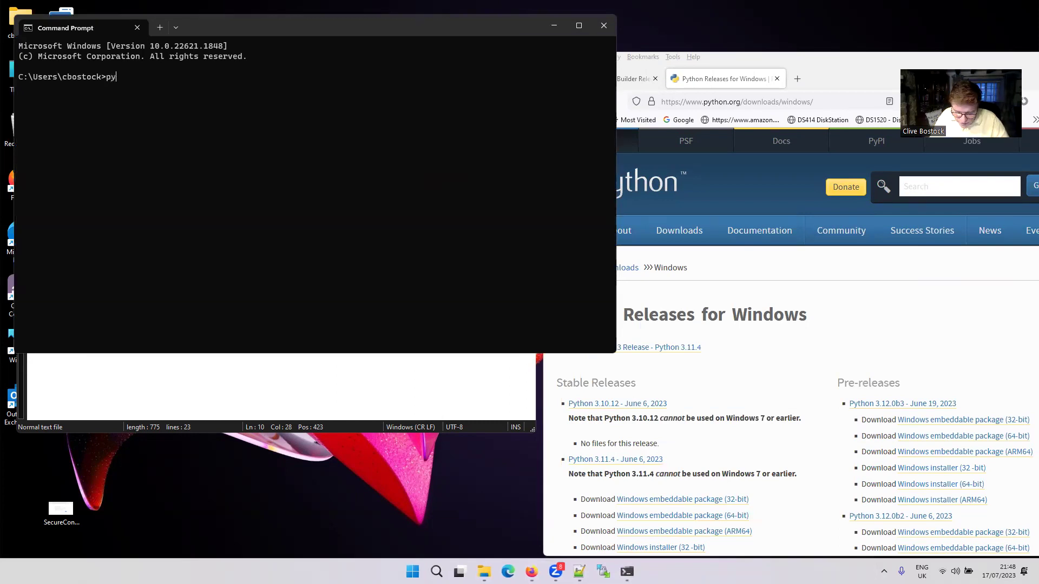
pyautogui.write('thon')
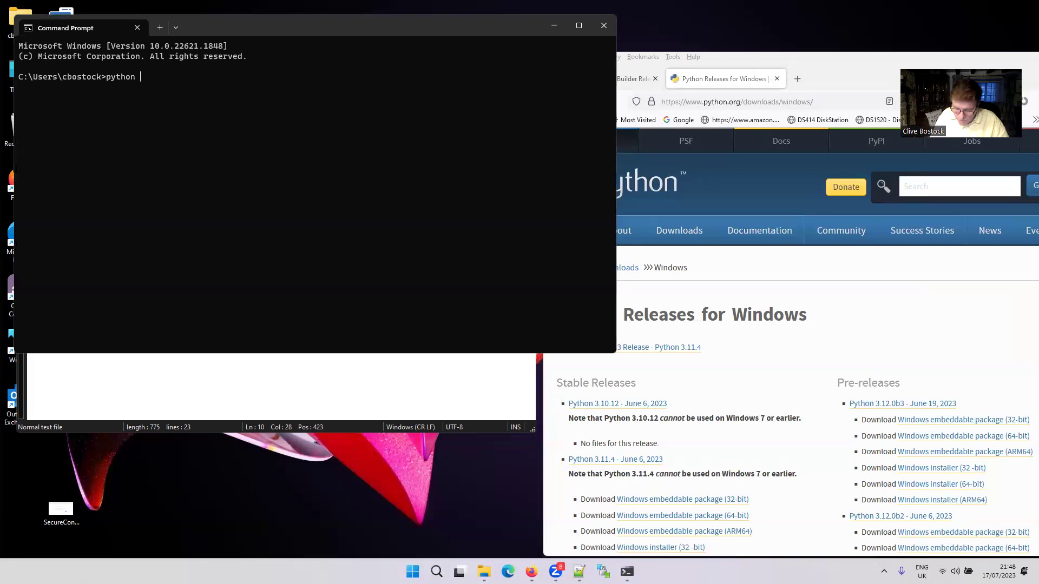
pyautogui.write(' --ver')
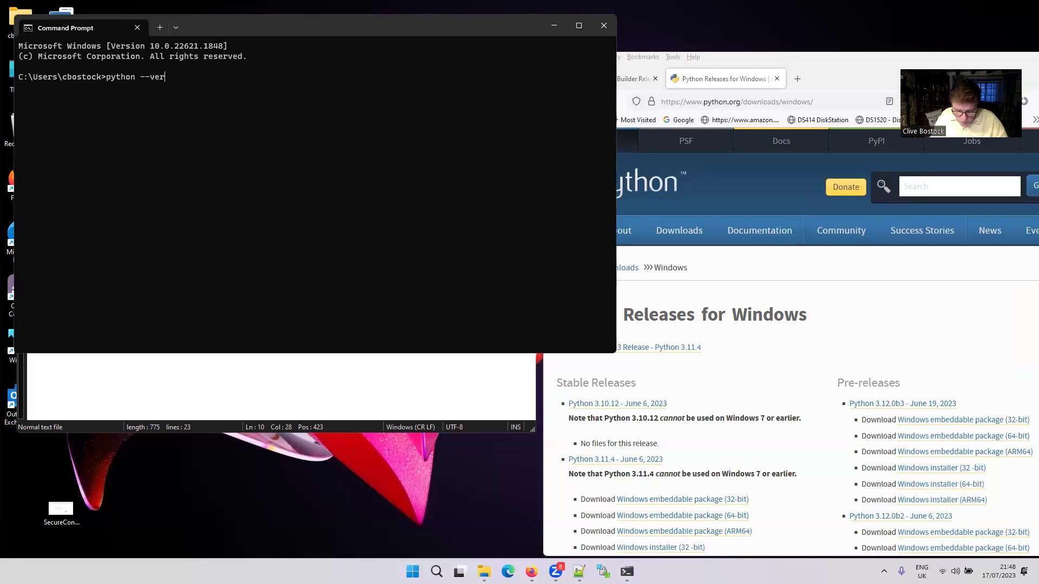
pyautogui.write('sion')
pyautogui.press('Return')
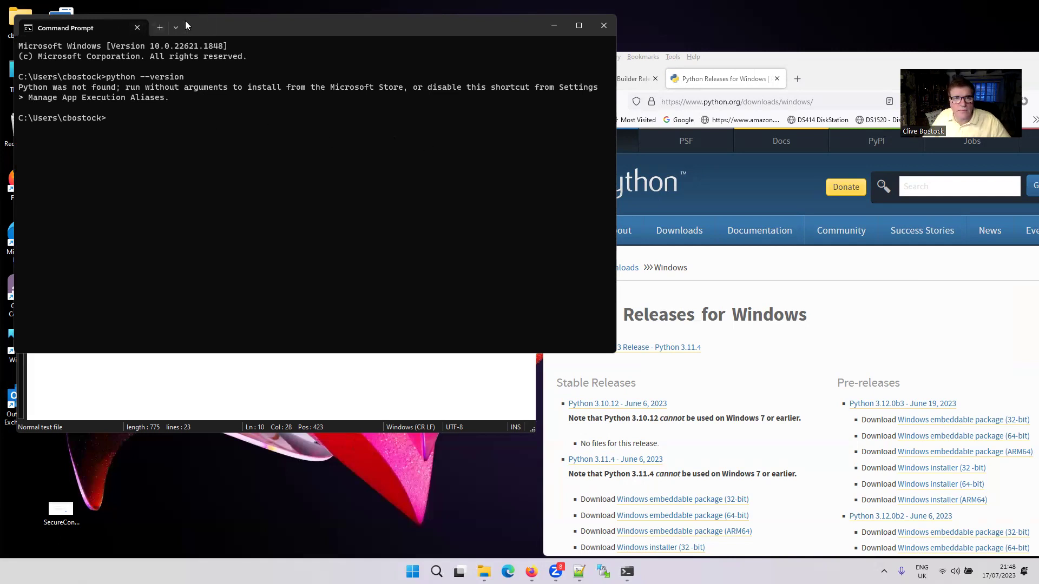
pyautogui.moveTo(186, 22); pyautogui.dragTo(206, 105)
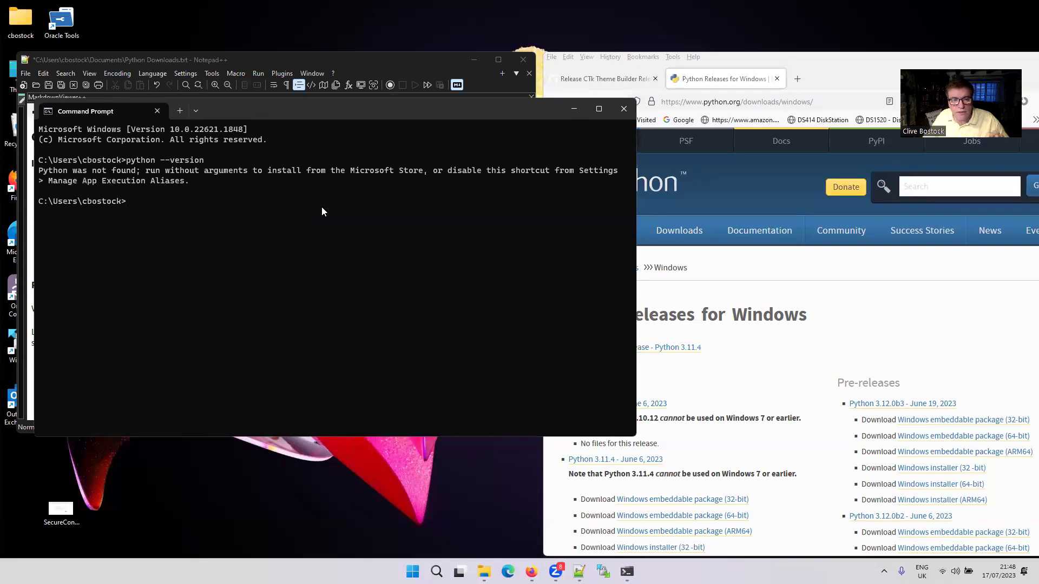
# Close Command Prompt and rearrange the Notepad++ notes and Firefox windows.
pyautogui.click(623, 110)
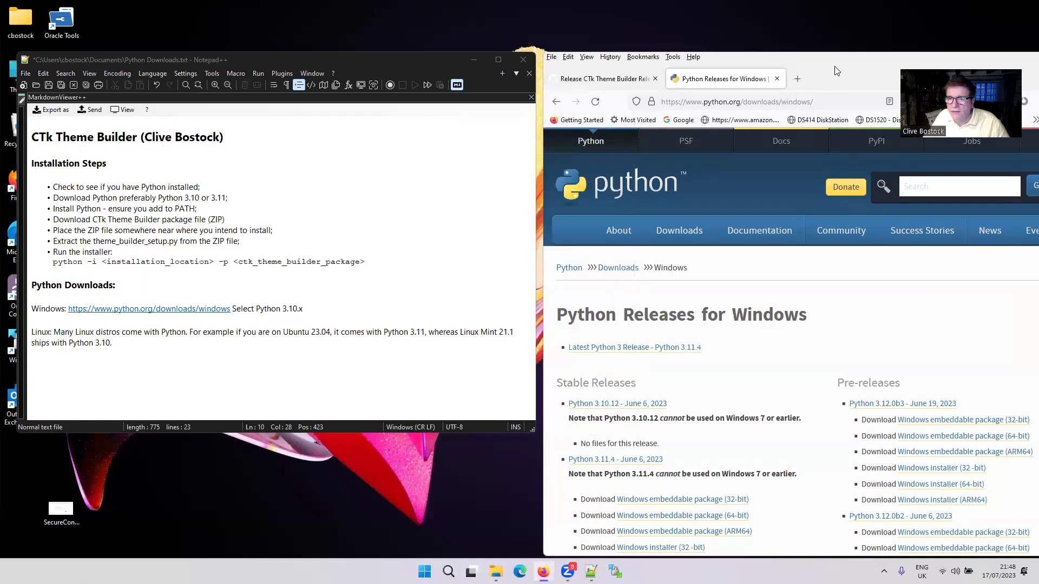
pyautogui.moveTo(834, 66); pyautogui.dragTo(827, 53)
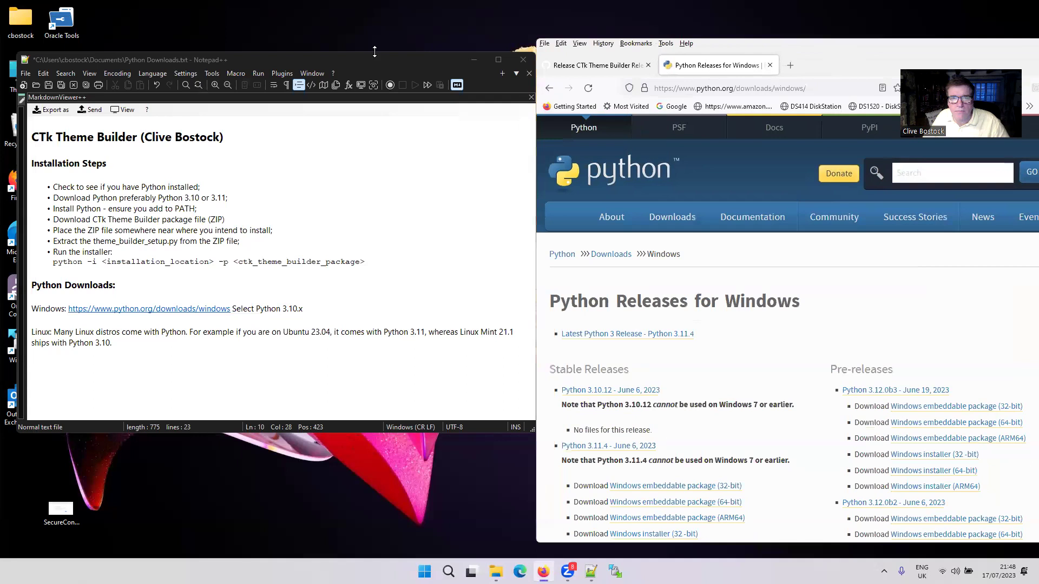
pyautogui.click(317, 58)
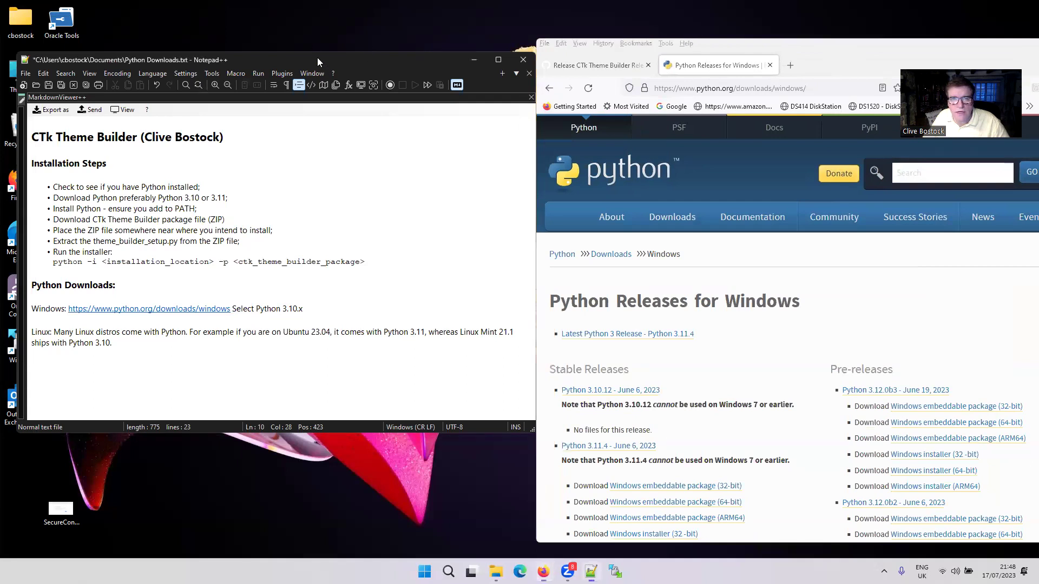
pyautogui.moveTo(317, 57); pyautogui.dragTo(310, 60)
pyautogui.click(796, 54)
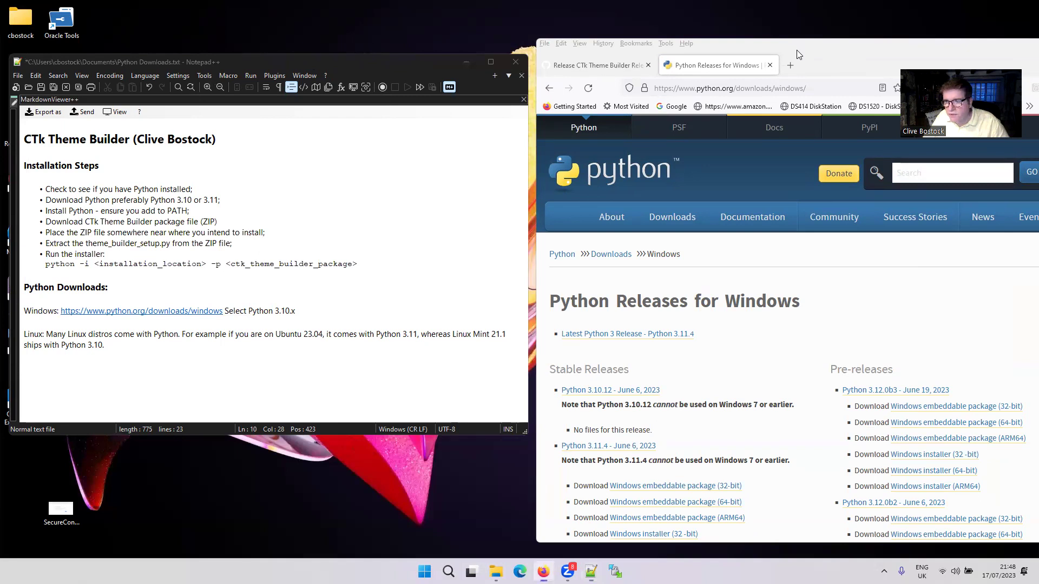
pyautogui.moveTo(797, 54); pyautogui.dragTo(793, 59)
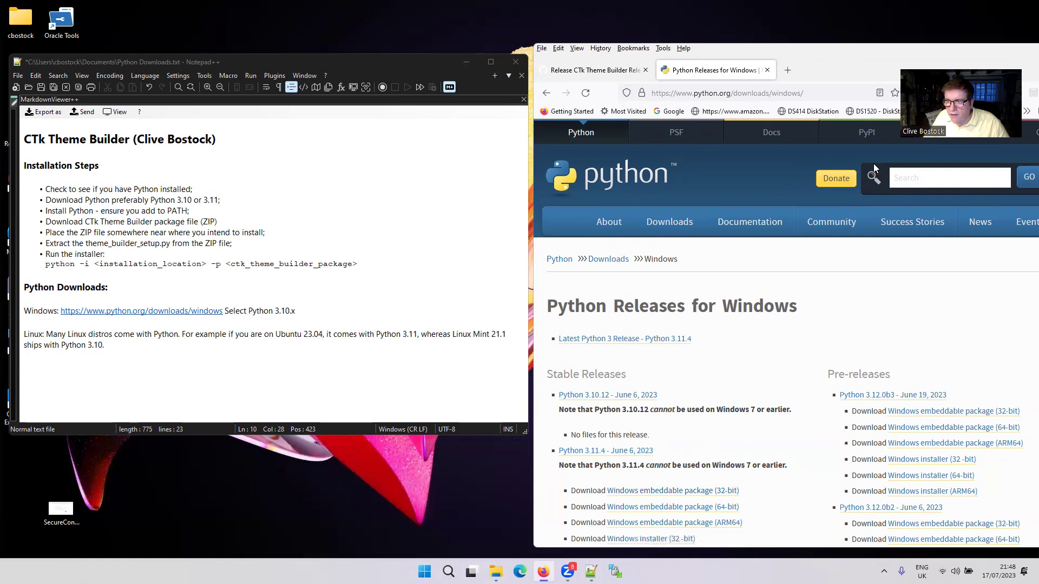
pyautogui.moveTo(651, 67); pyautogui.dragTo(656, 65)
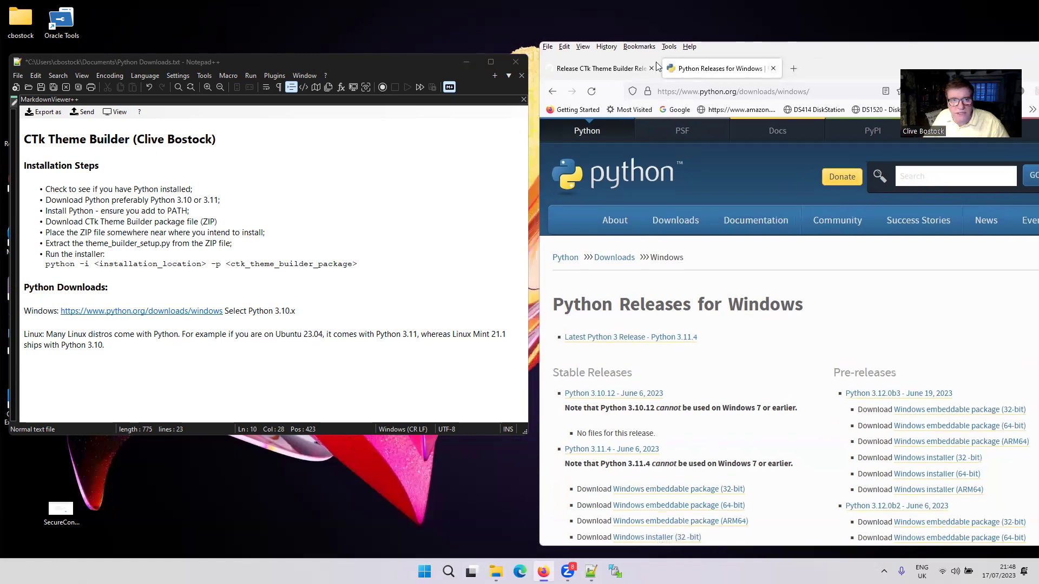
pyautogui.moveTo(318, 57); pyautogui.dragTo(319, 50)
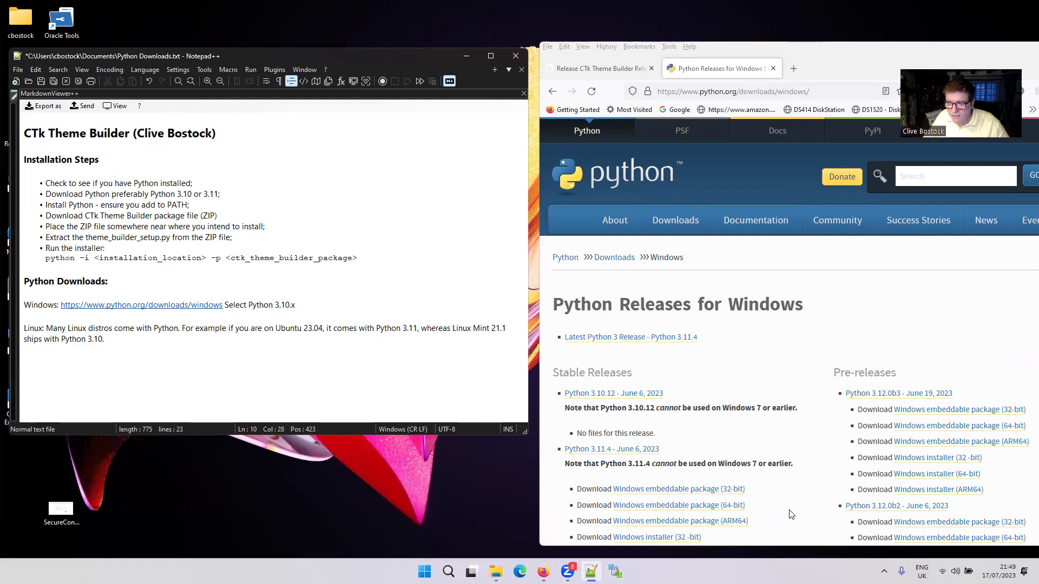
# Scroll the Python Releases for Windows page to the Python 3.11.4 installers.
pyautogui.click(828, 122)
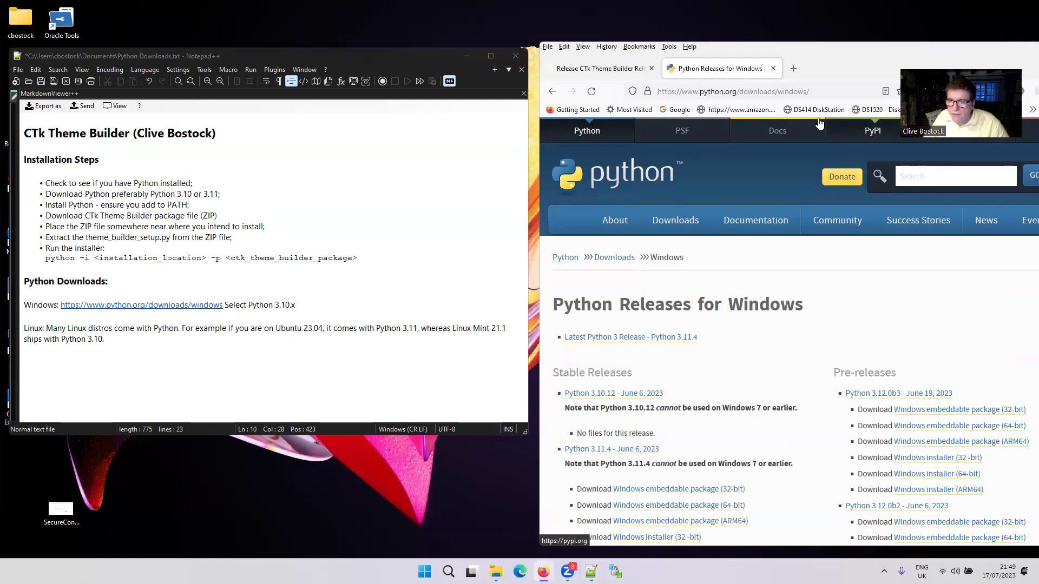
pyautogui.moveTo(779, 221)
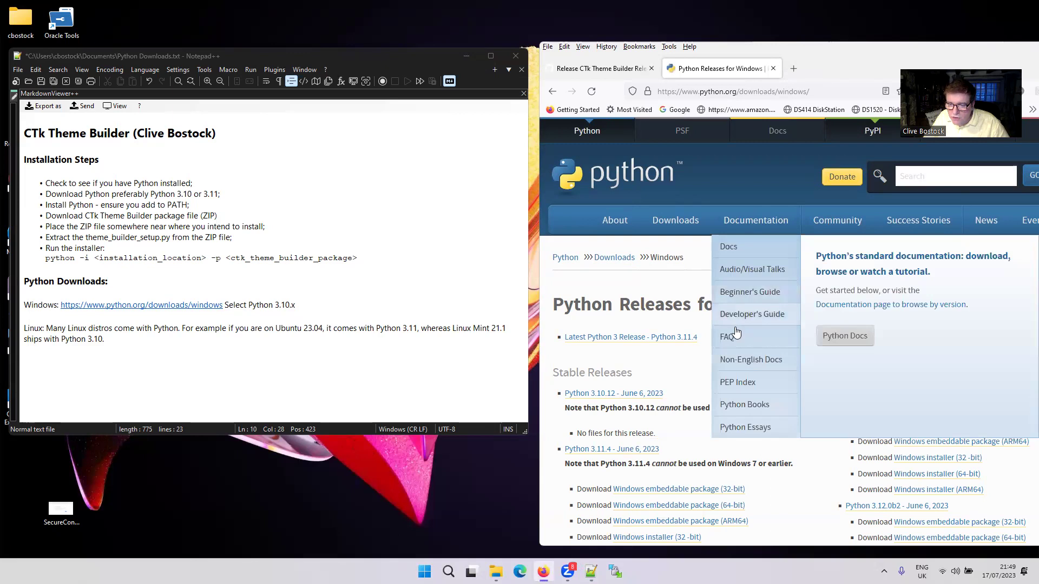
pyautogui.scroll(-3, 736, 333)
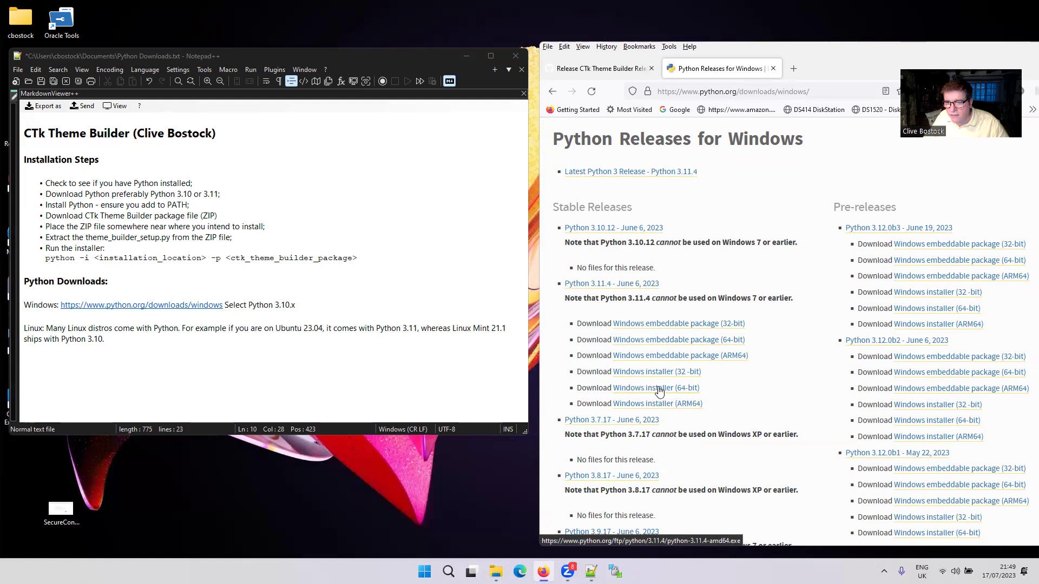
# Download the Python 3.11.4 Windows installer (64-bit), replacing the existing file.
pyautogui.click(659, 391)
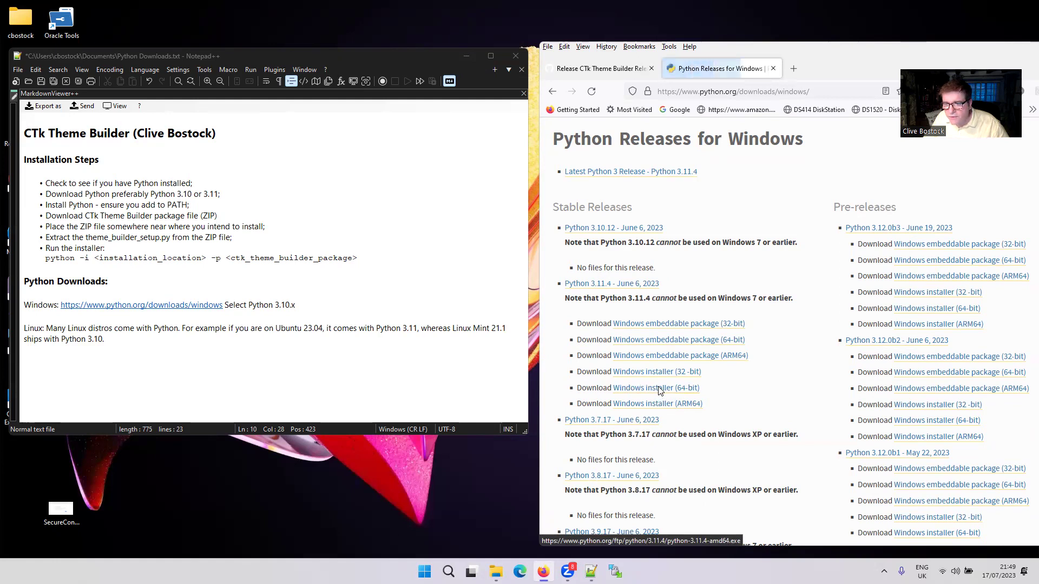
pyautogui.click(948, 316)
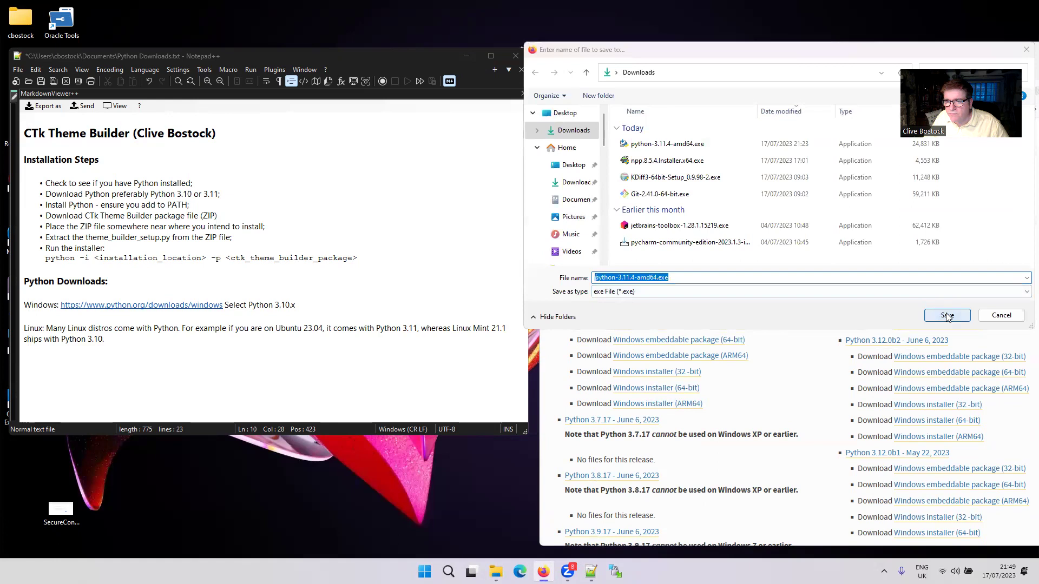
pyautogui.click(545, 284)
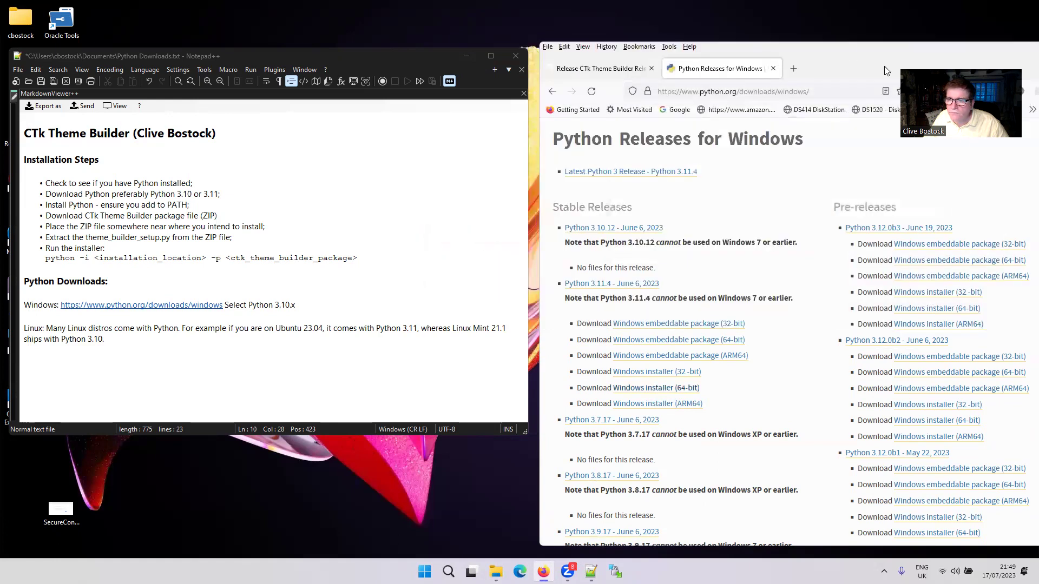
# Launch python-3.11.4-amd64.exe from the Downloads folder in File Explorer.
pyautogui.moveTo(844, 49); pyautogui.dragTo(789, 52)
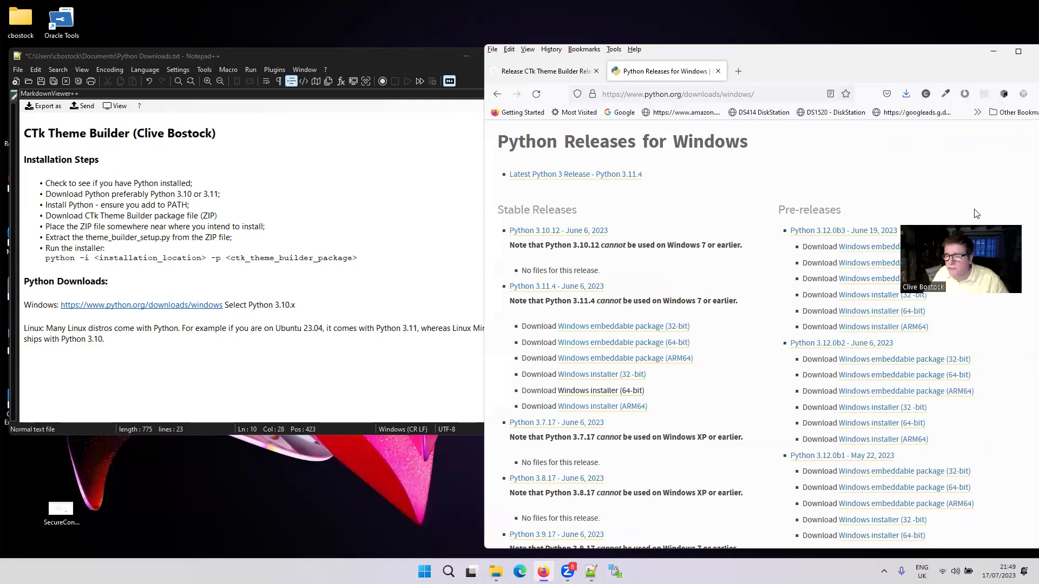
pyautogui.click(906, 94)
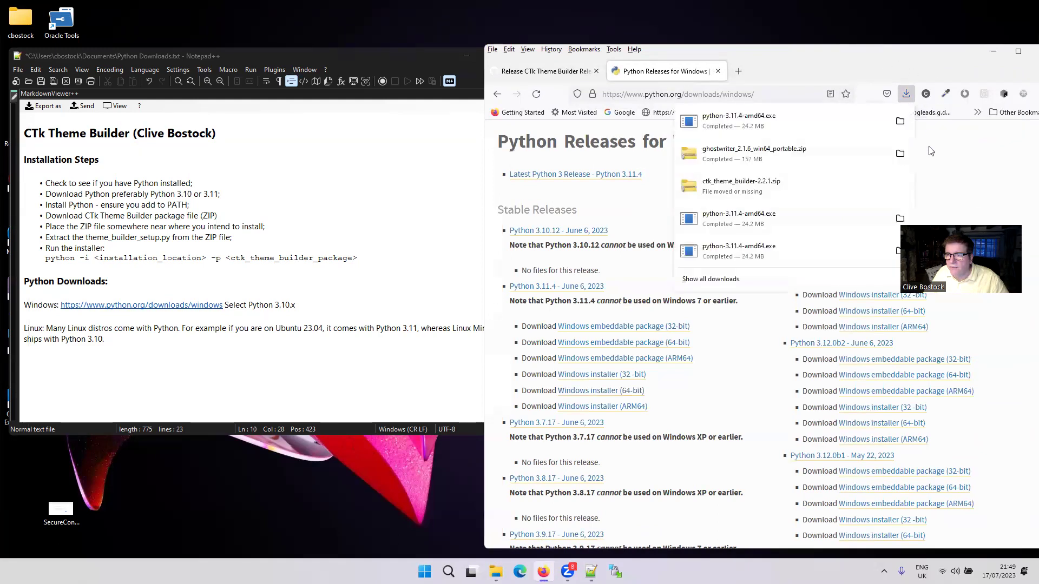
pyautogui.click(898, 122)
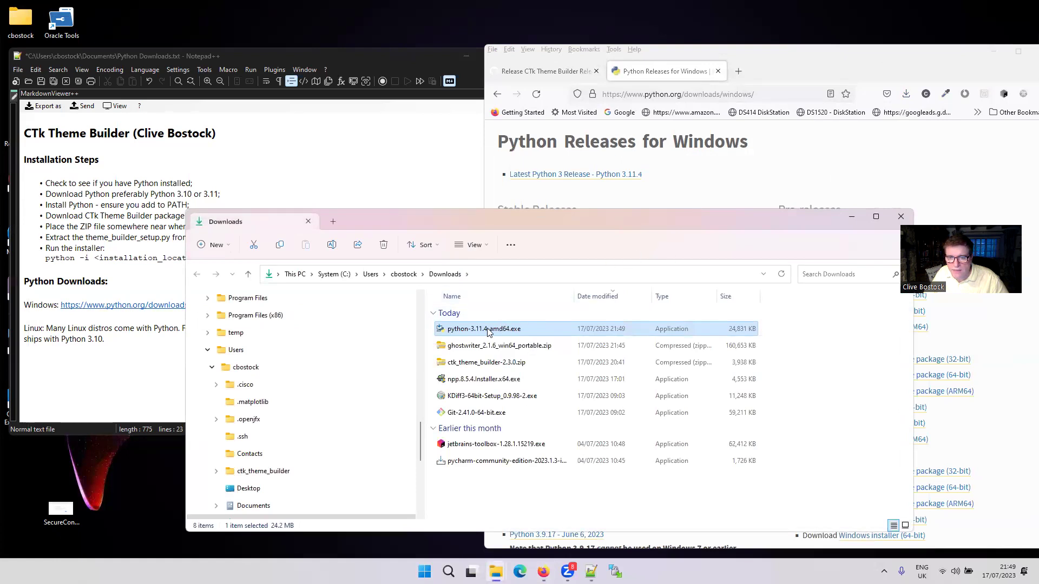
pyautogui.doubleClick(489, 329)
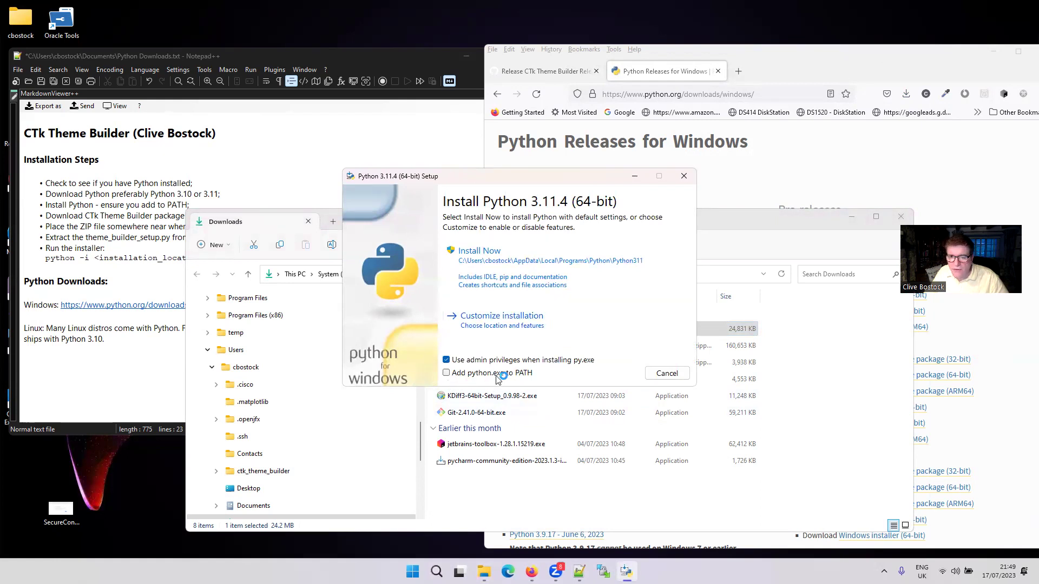
# Start Install Now with 'Add python.exe to PATH' ticked, moving the progress window aside.
pyautogui.click(455, 378)
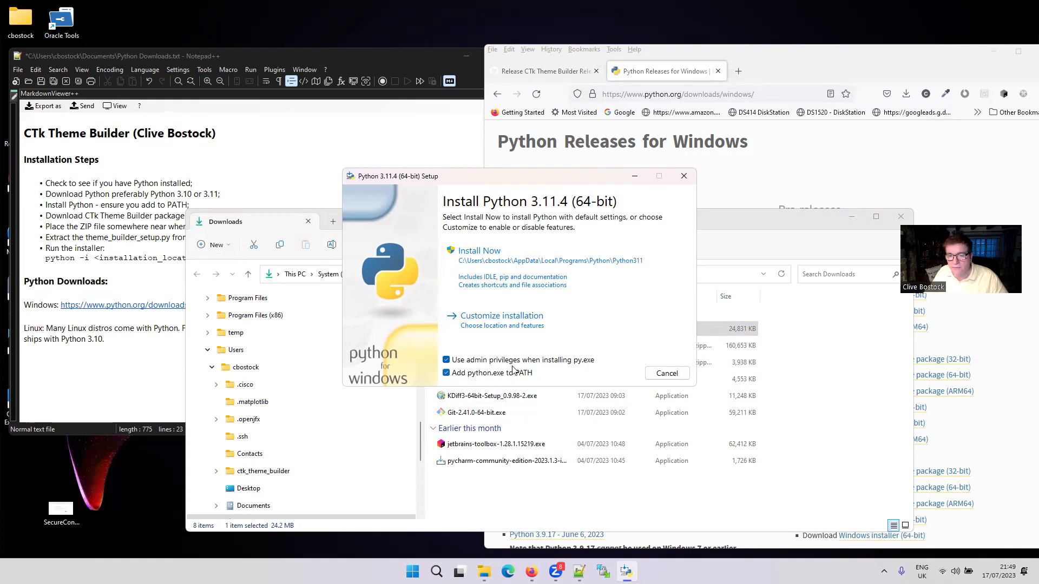
pyautogui.click(494, 257)
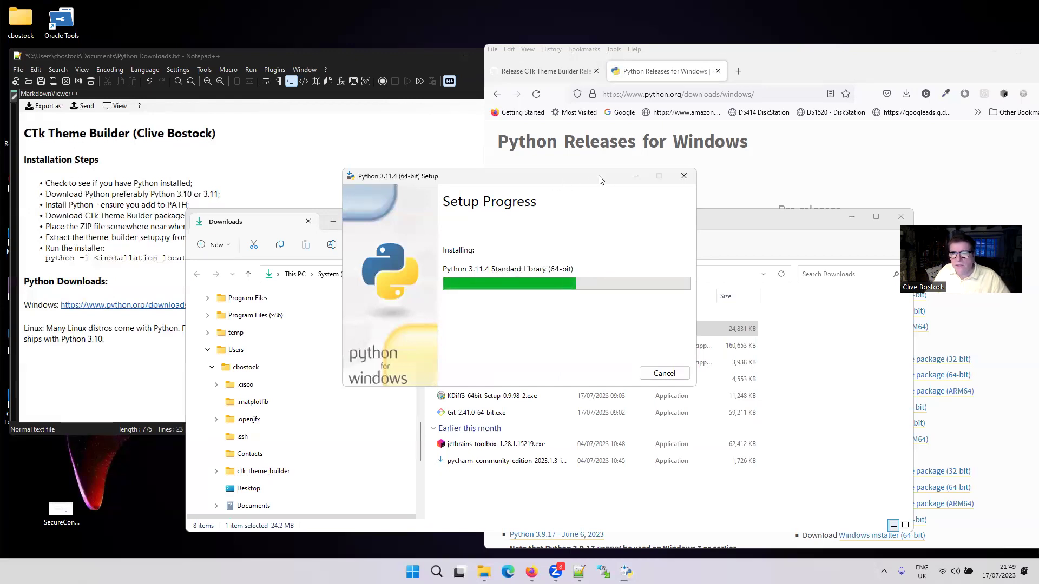
pyautogui.moveTo(599, 179); pyautogui.dragTo(300, 80)
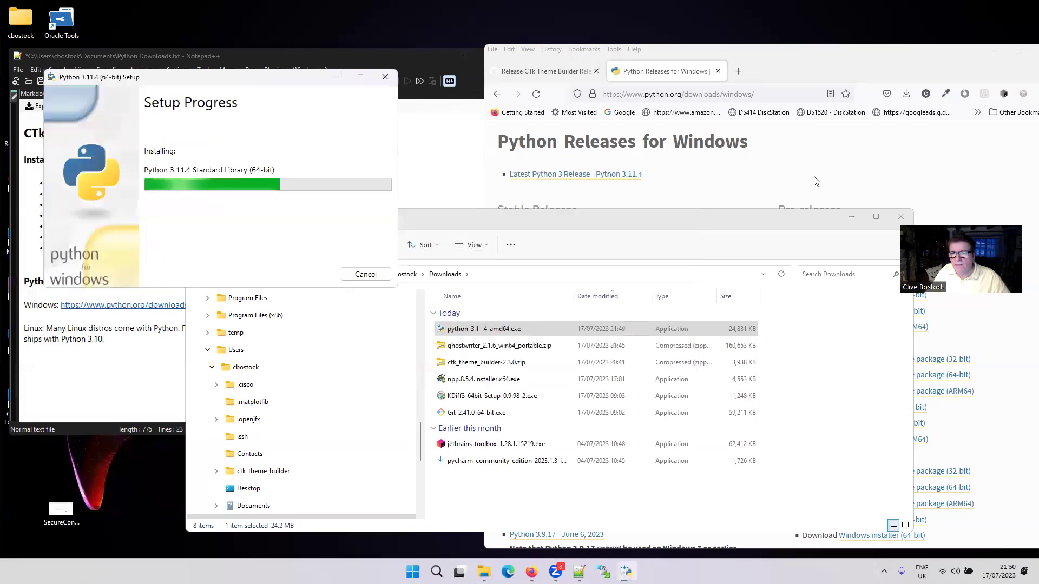
# Go from the ctk_theme_builder repository to its Release 2.2.1 page.
pyautogui.click(556, 71)
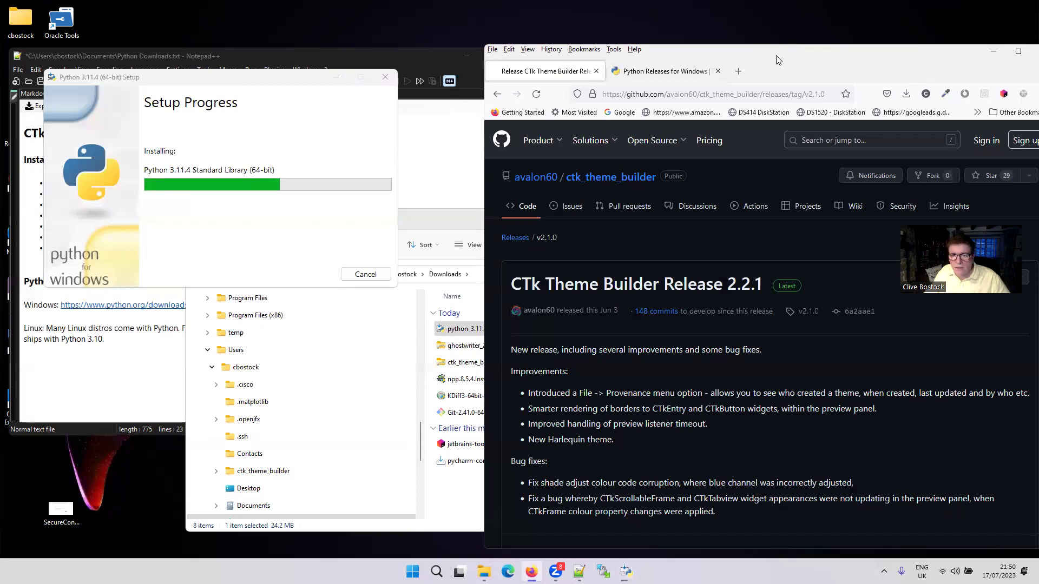
pyautogui.moveTo(909, 61); pyautogui.dragTo(775, 60)
pyautogui.click(508, 179)
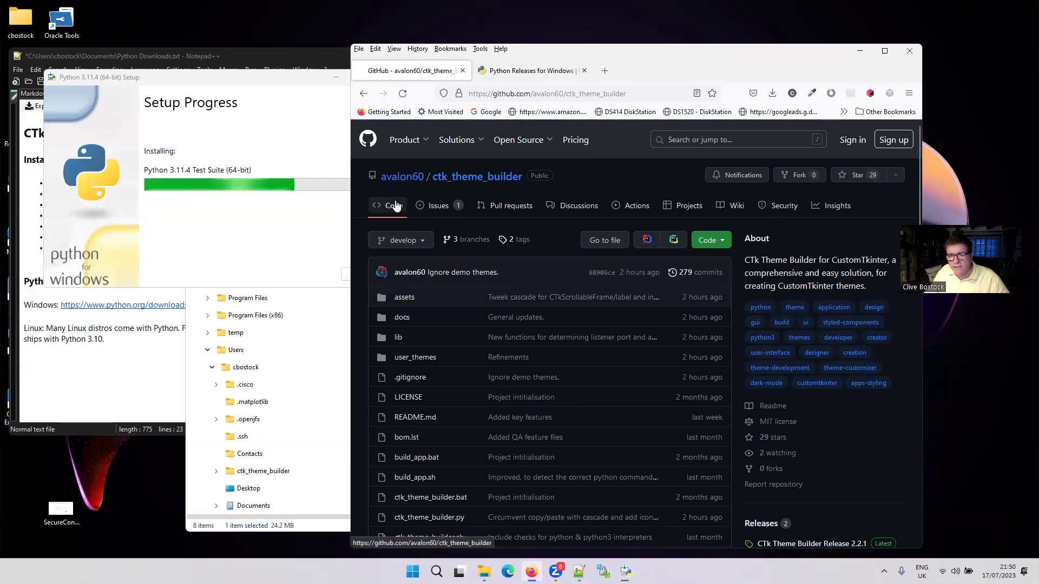
pyautogui.moveTo(349, 208); pyautogui.dragTo(297, 207)
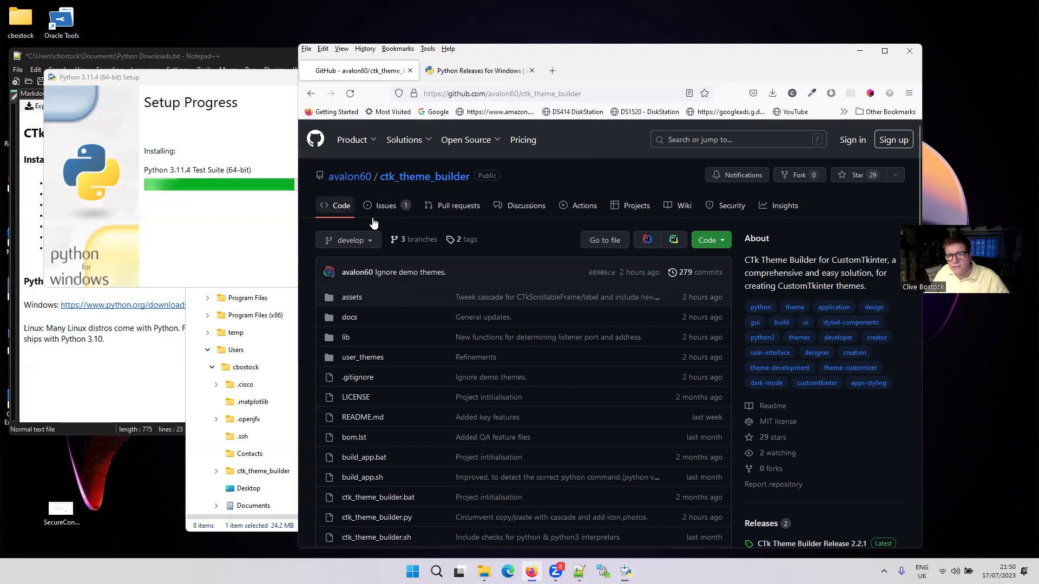
pyautogui.scroll(-4, 868, 374)
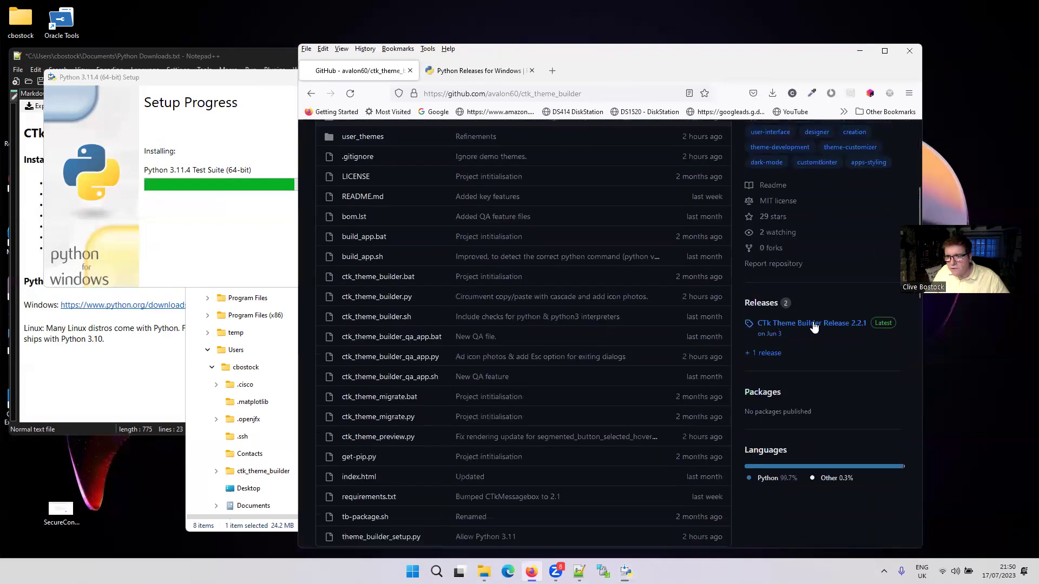
pyautogui.click(833, 325)
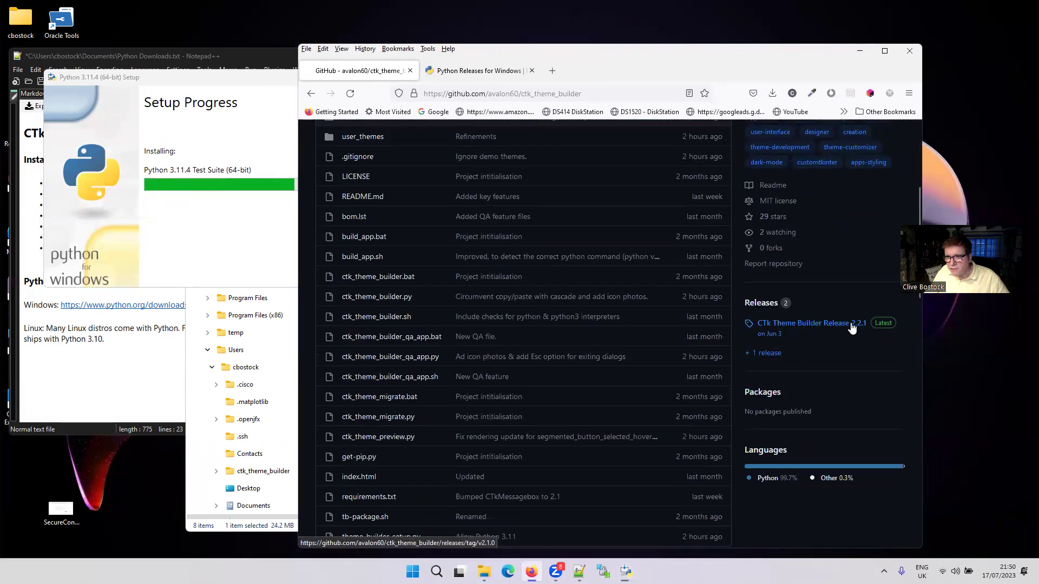
# Save the ctk_theme_builder-2.2.1.zip asset into Downloads.
pyautogui.scroll(-3, 741, 368)
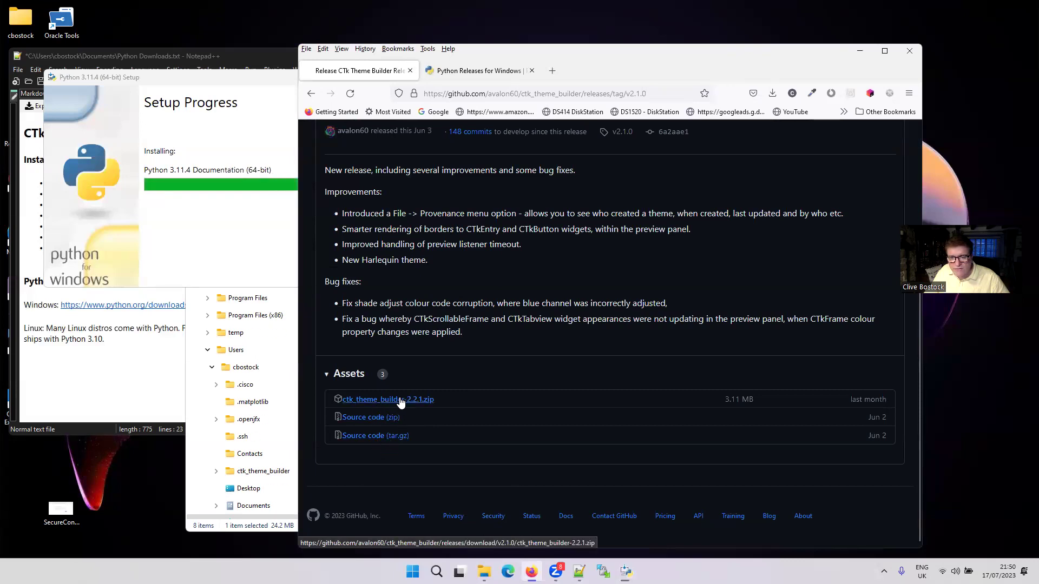
pyautogui.click(430, 401)
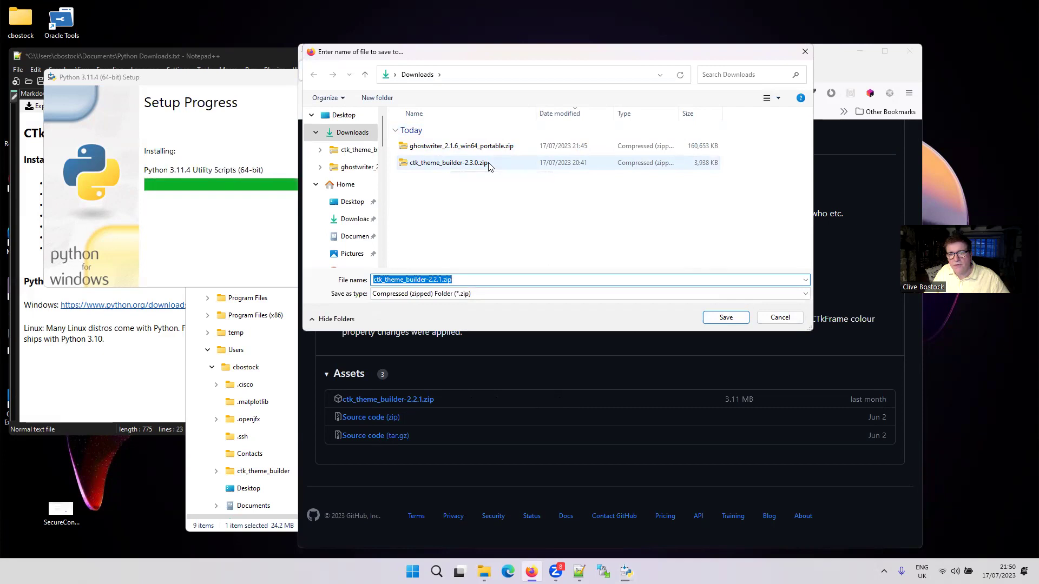
pyautogui.click(726, 319)
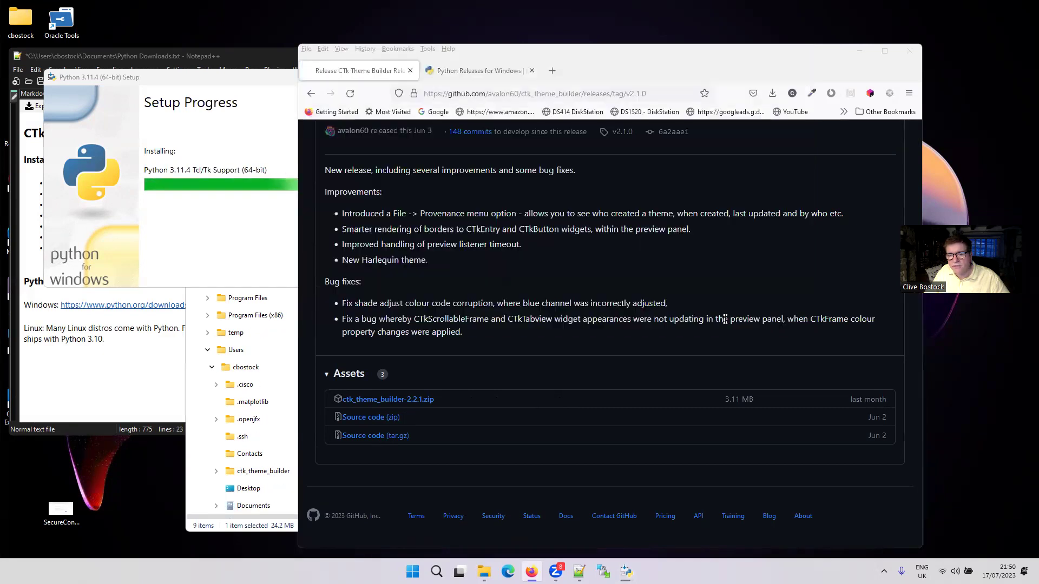
# Select ctk_theme_builder-2.3.0.zip in its Downloads folder in File Explorer.
pyautogui.click(772, 94)
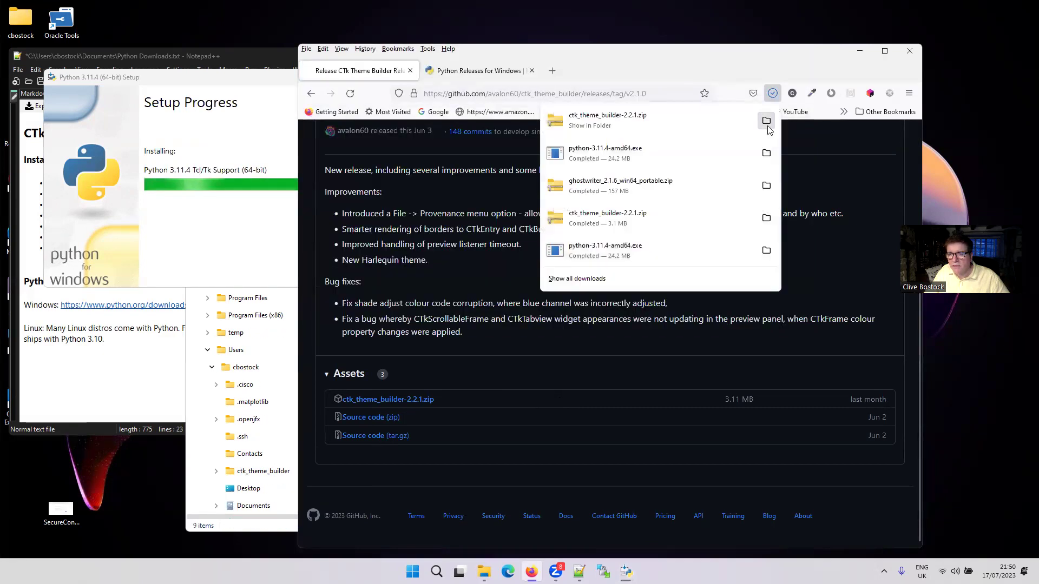
pyautogui.click(766, 122)
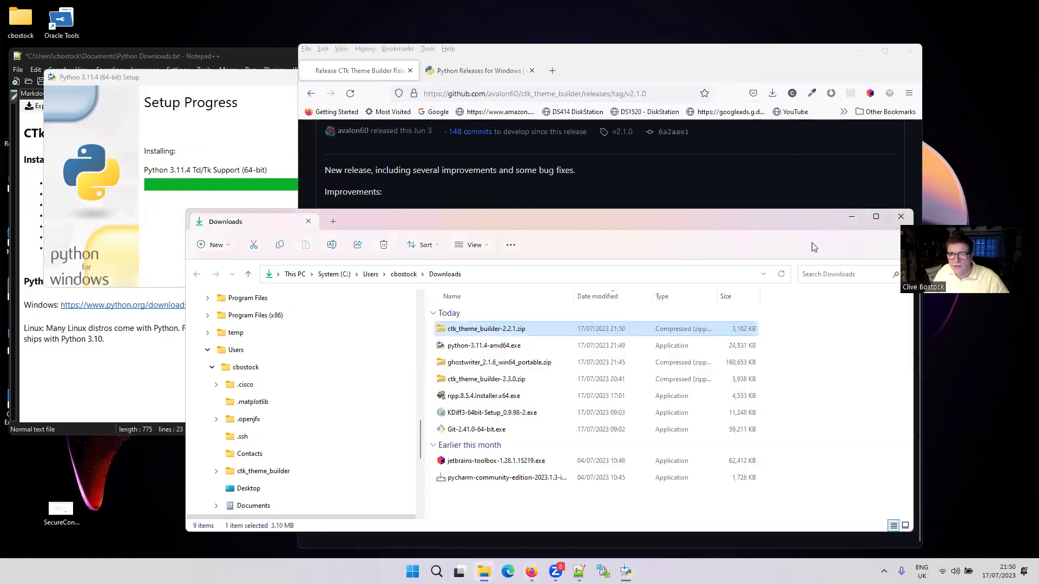
pyautogui.click(537, 382)
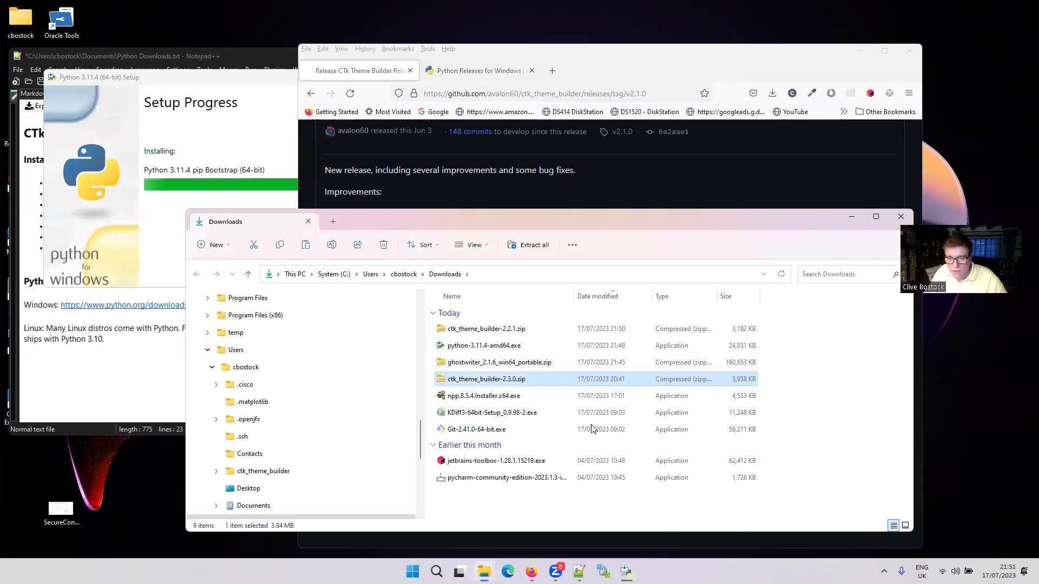
# Paste the zip into the home folder and close the finished Python installer.
pyautogui.press('super+e')
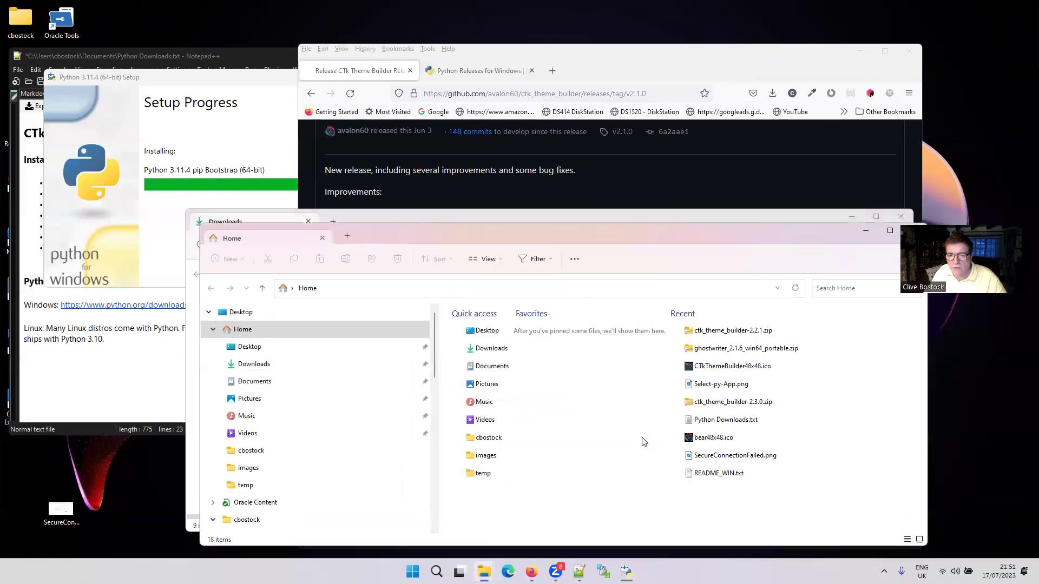
pyautogui.click(498, 441)
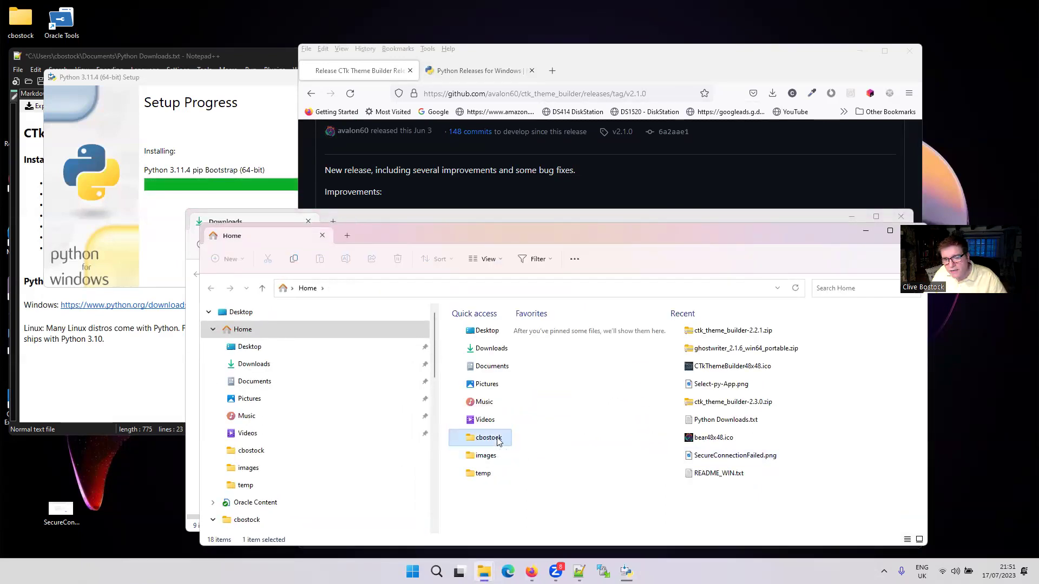
pyautogui.doubleClick(498, 441)
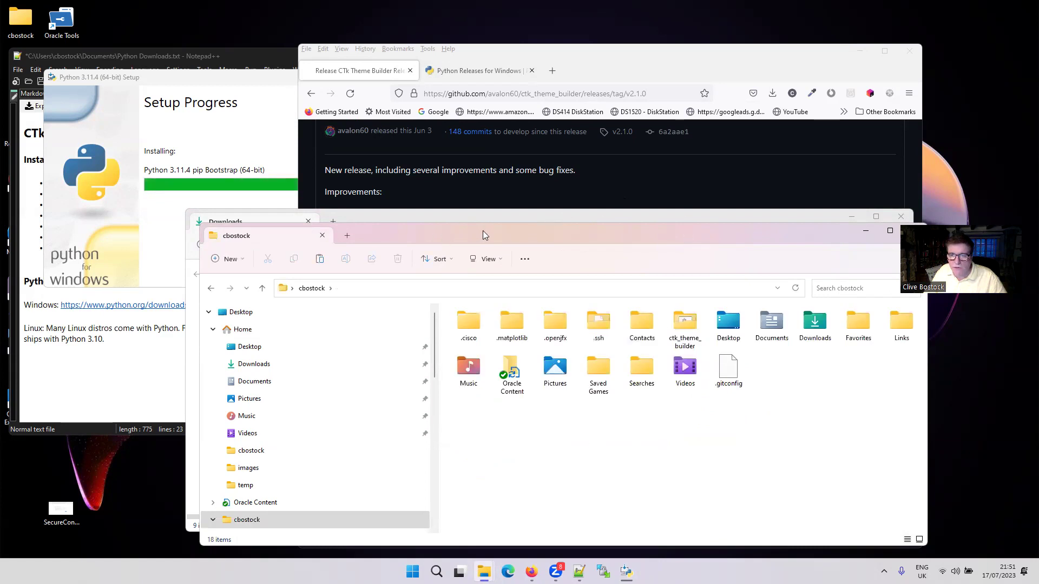
pyautogui.moveTo(482, 230); pyautogui.dragTo(451, 159)
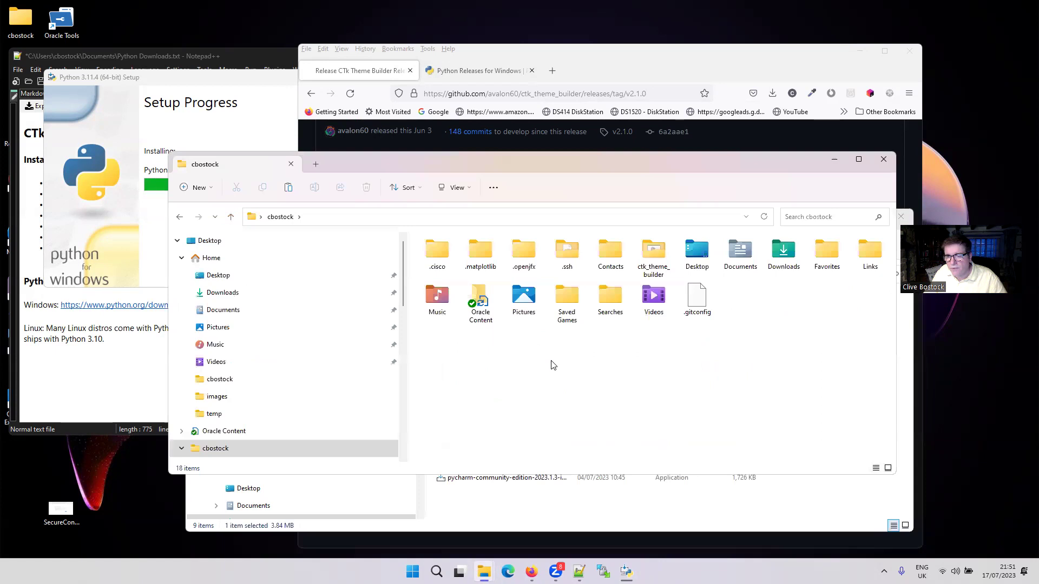
pyautogui.rightClick(650, 387)
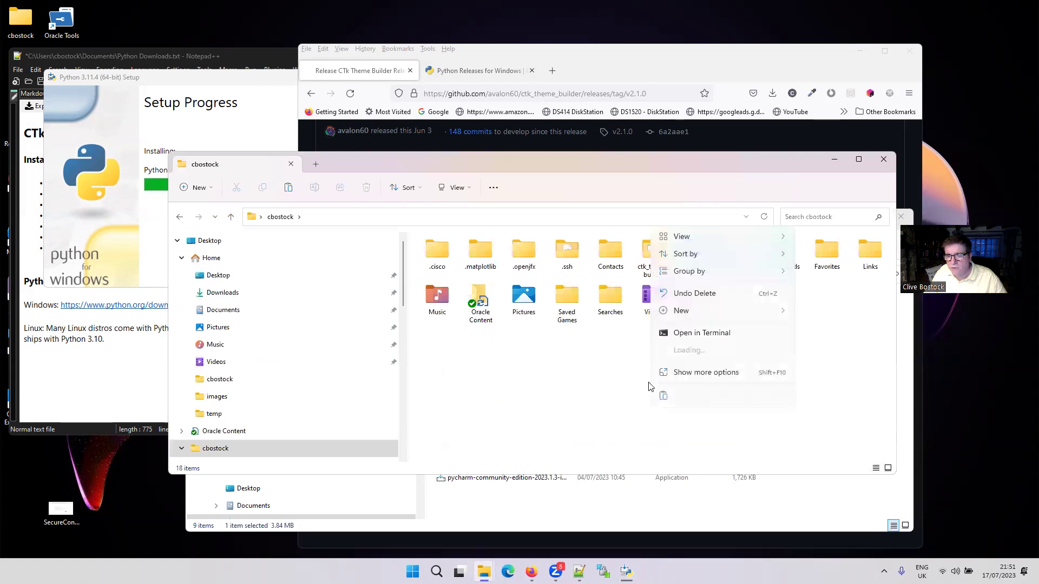
pyautogui.click(582, 396)
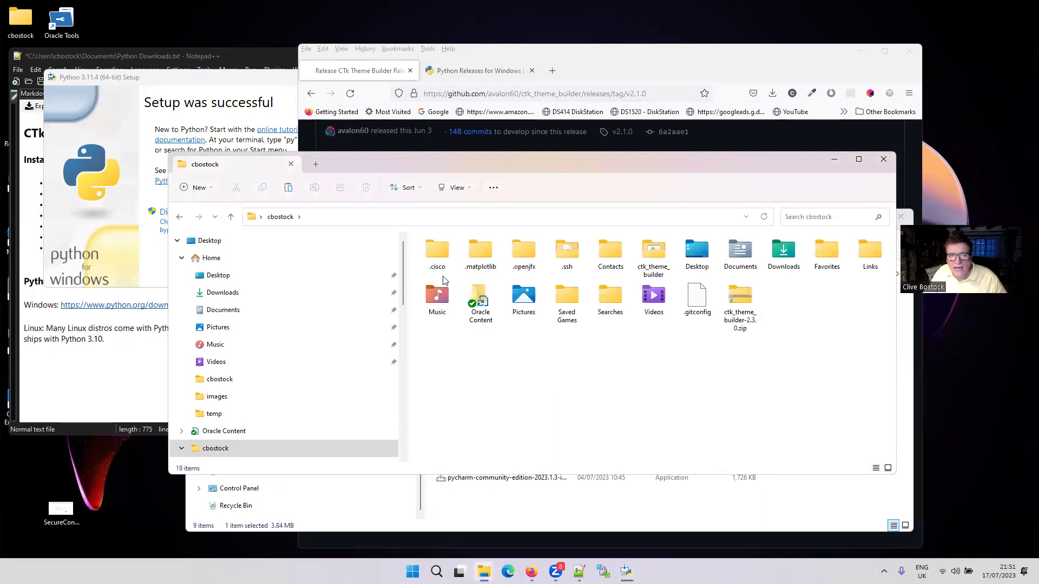
pyautogui.click(108, 109)
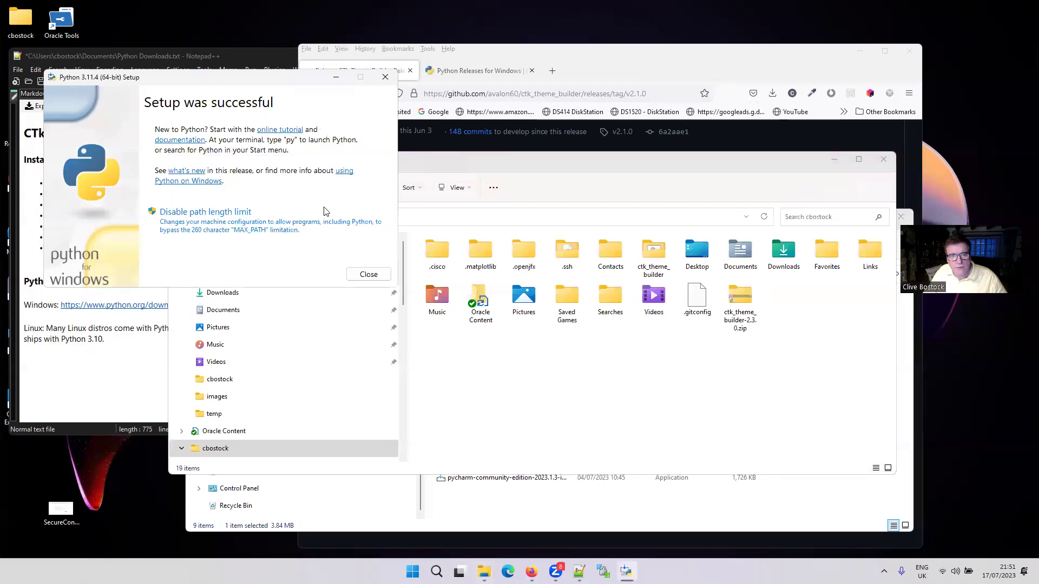
pyautogui.click(368, 274)
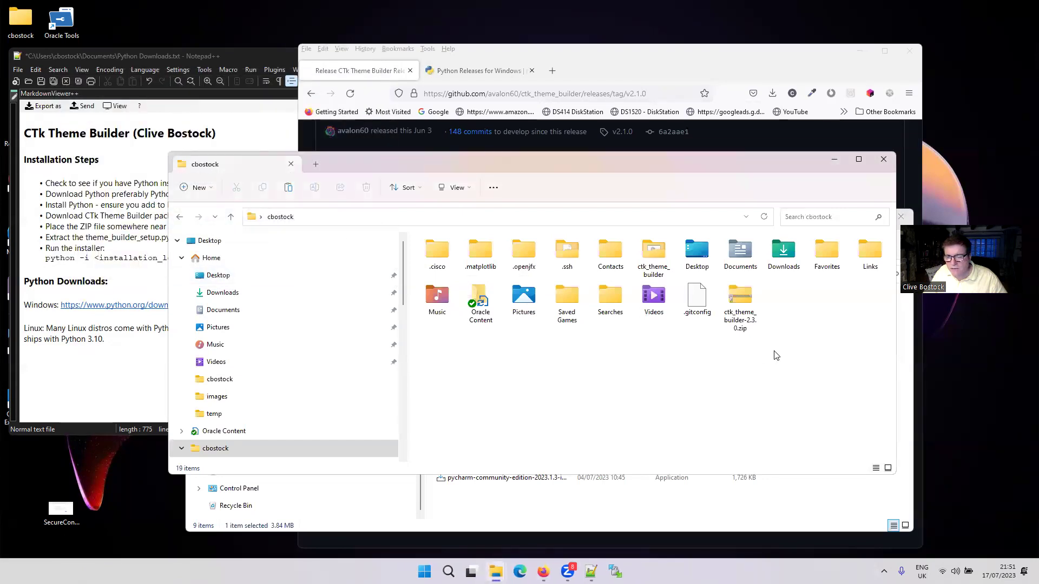
# Open the zip's ctk_theme_builder folder and select theme_builder_setup.py.
pyautogui.doubleClick(742, 305)
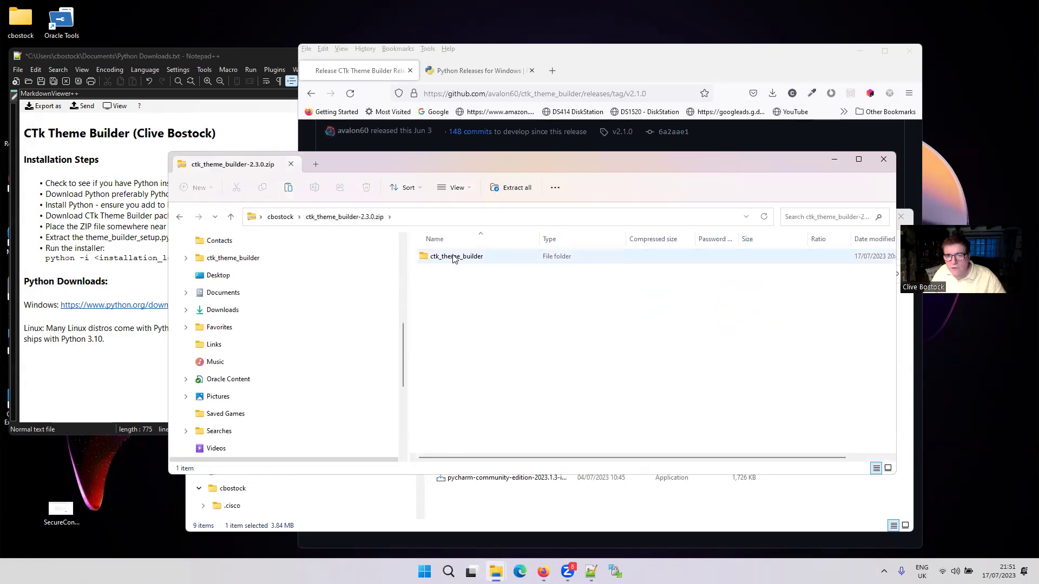
pyautogui.doubleClick(453, 258)
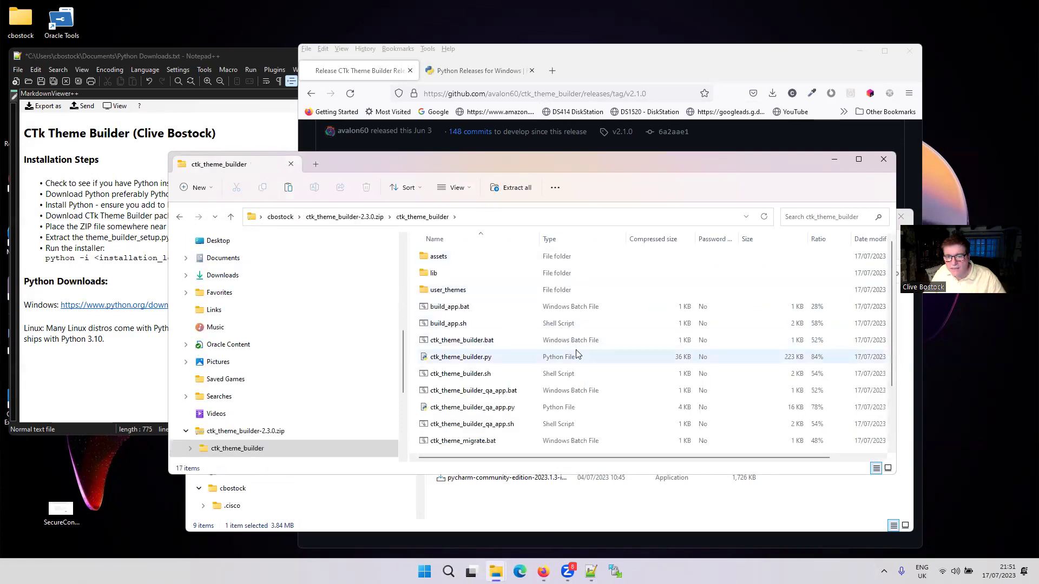
pyautogui.scroll(-2, 582, 360)
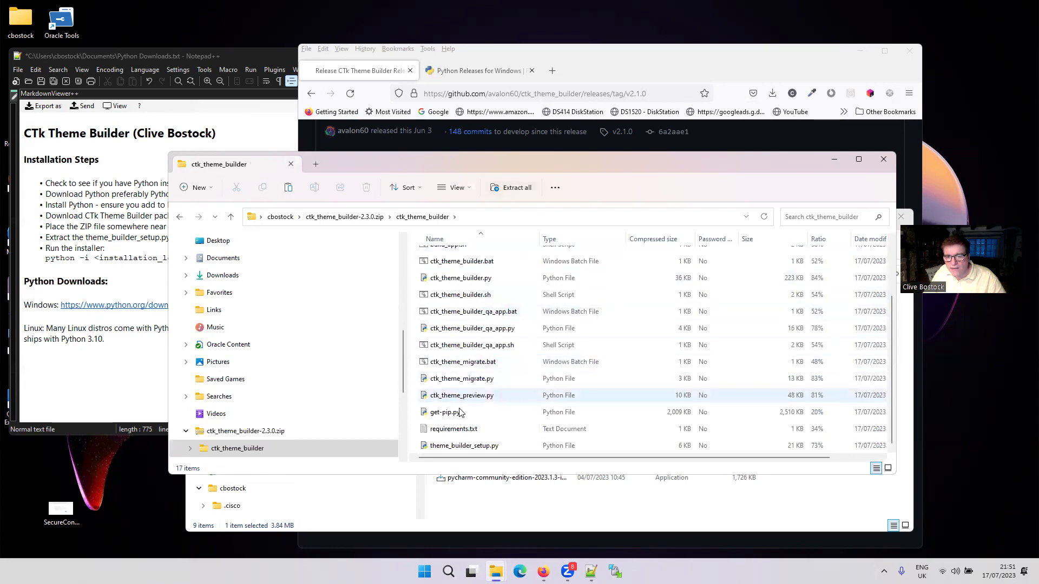
pyautogui.click(713, 445)
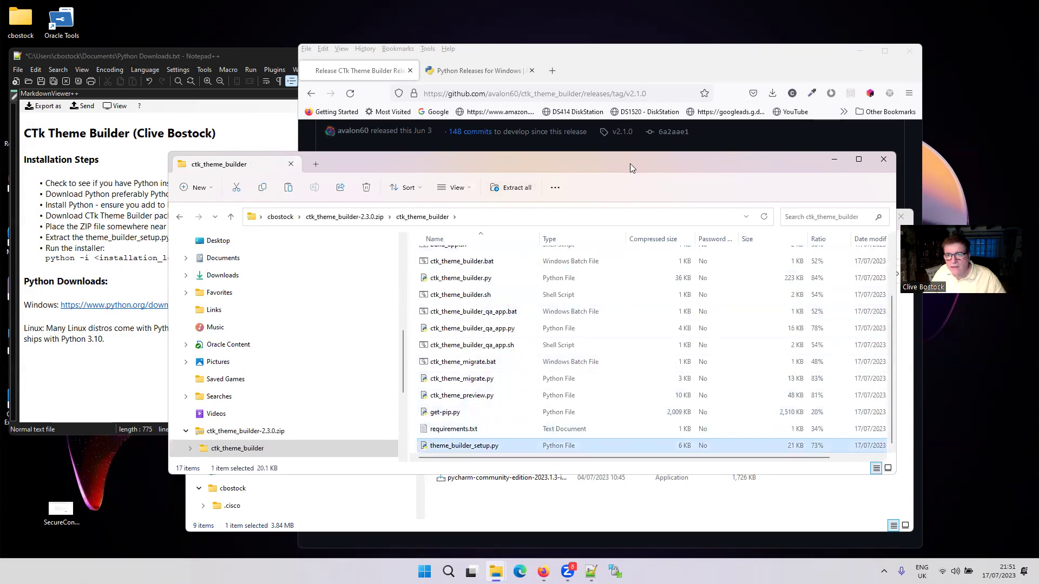
pyautogui.moveTo(632, 164); pyautogui.dragTo(688, 80)
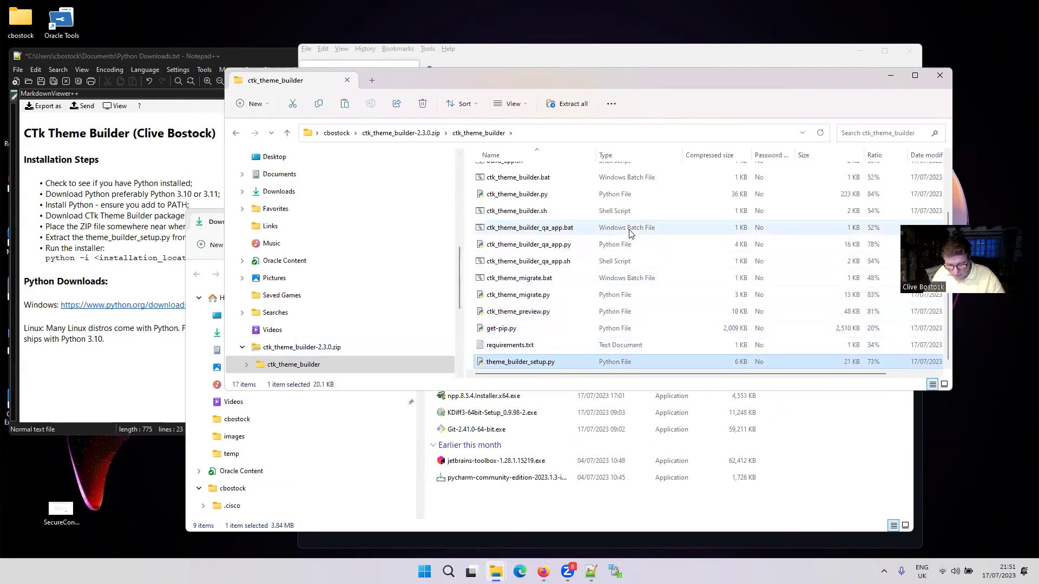
# Open the home folder in a second Explorer window and drag theme_builder_setup.py into it.
pyautogui.press('super+e')
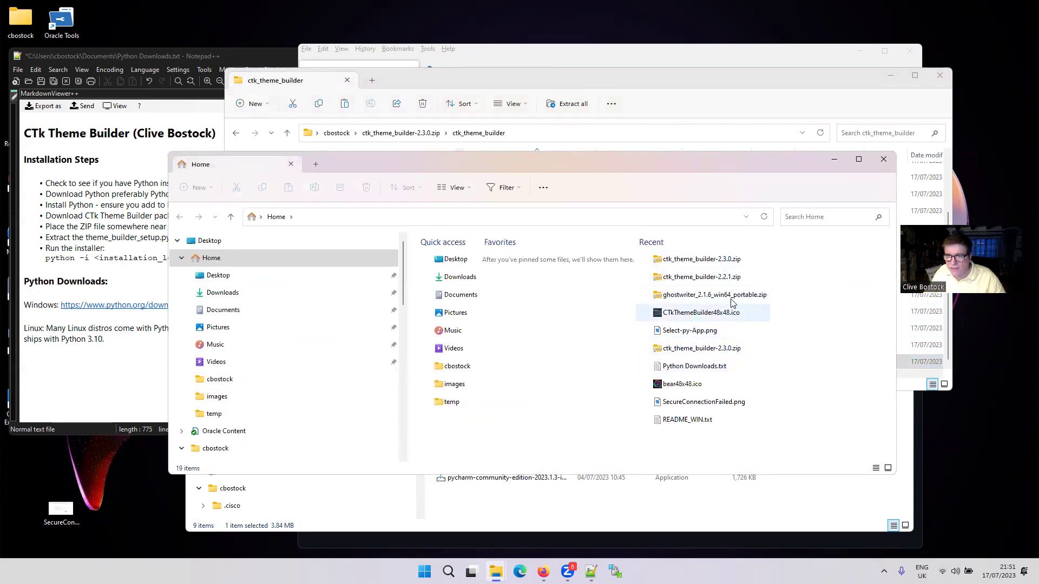
pyautogui.click(455, 372)
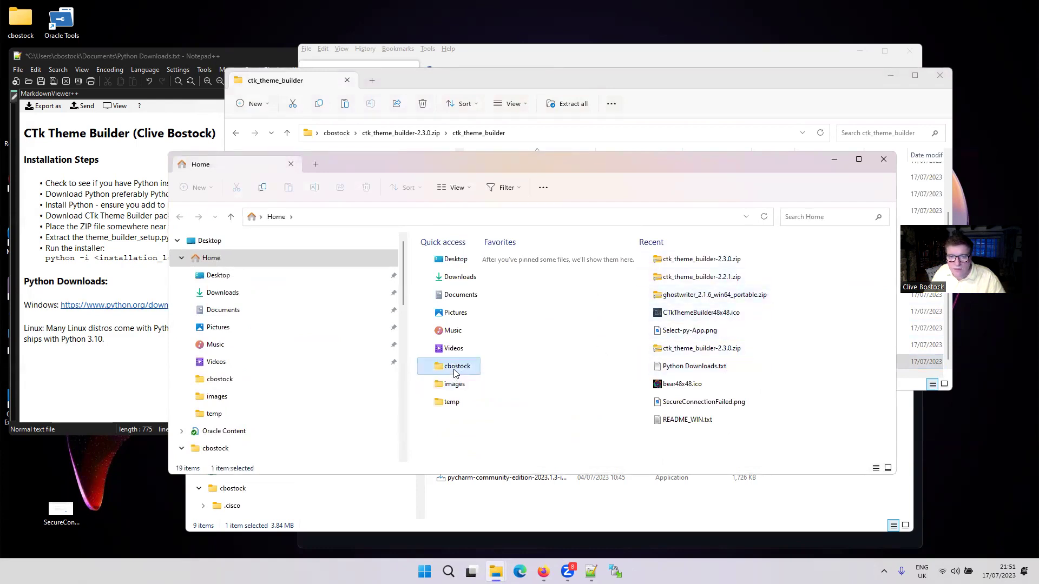
pyautogui.doubleClick(455, 372)
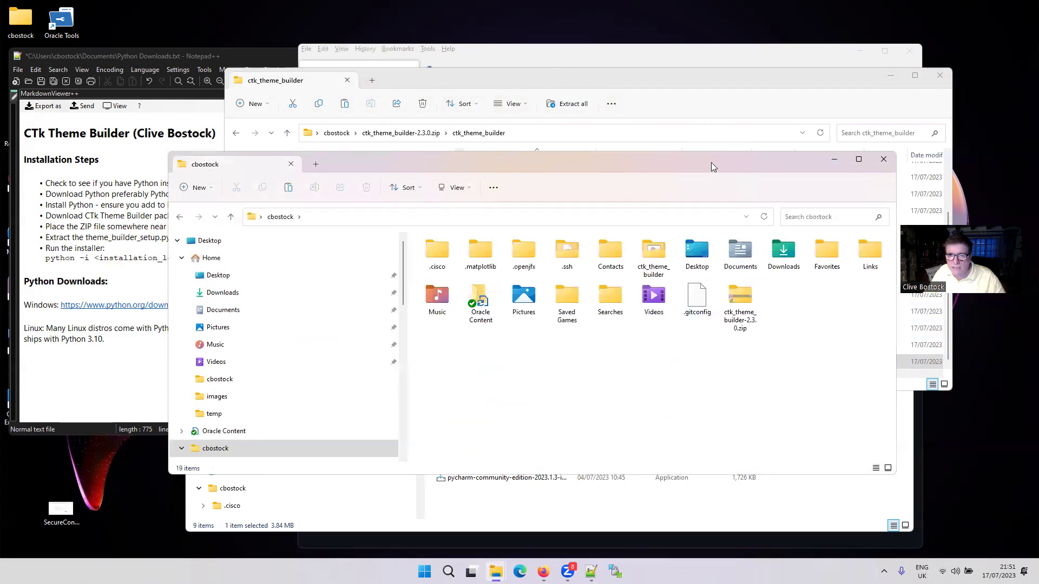
pyautogui.moveTo(711, 163); pyautogui.dragTo(532, 141)
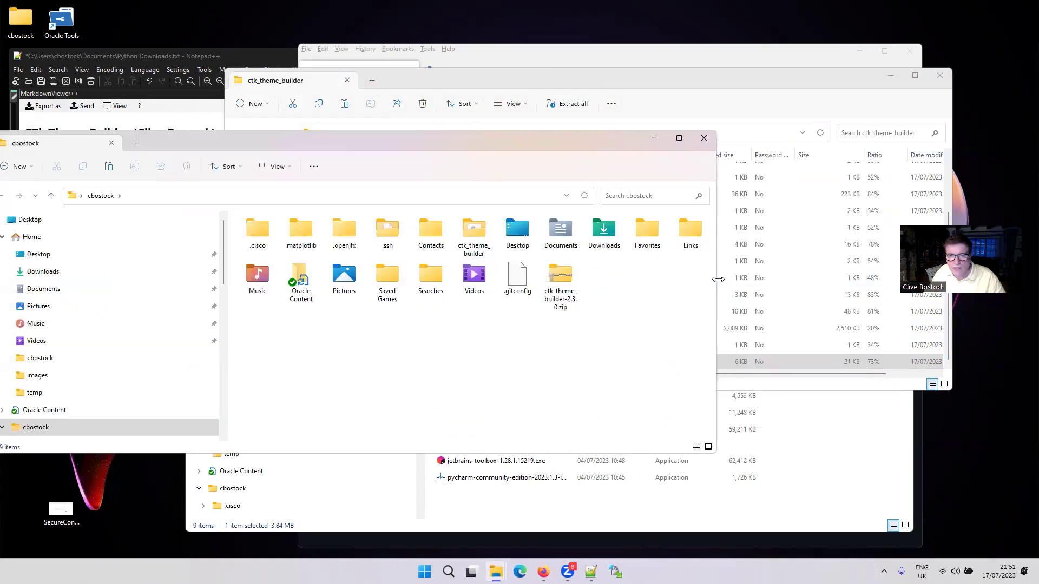
pyautogui.moveTo(718, 279); pyautogui.dragTo(590, 279)
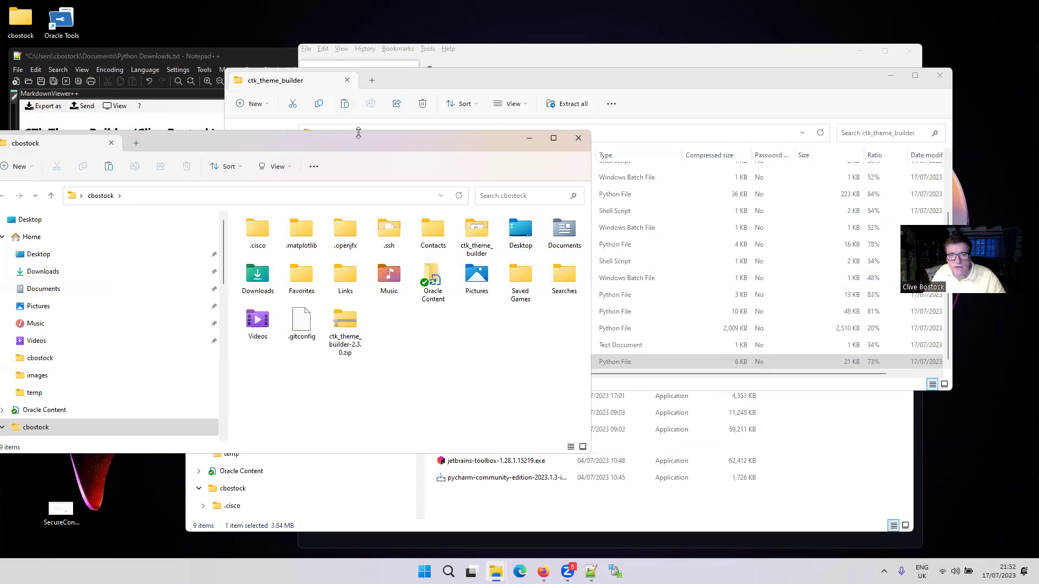
pyautogui.click(763, 86)
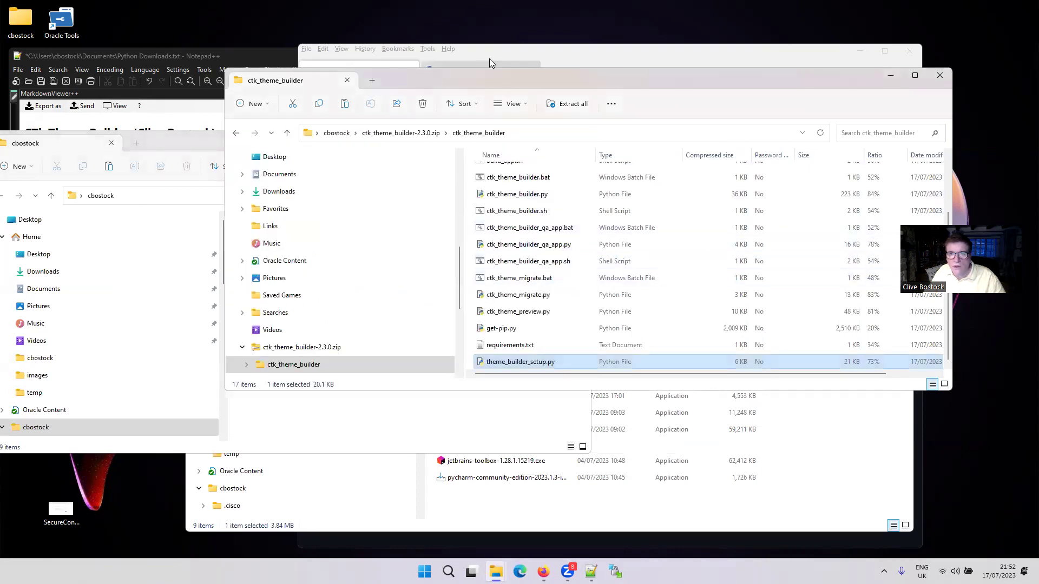
pyautogui.moveTo(478, 86); pyautogui.dragTo(733, 97)
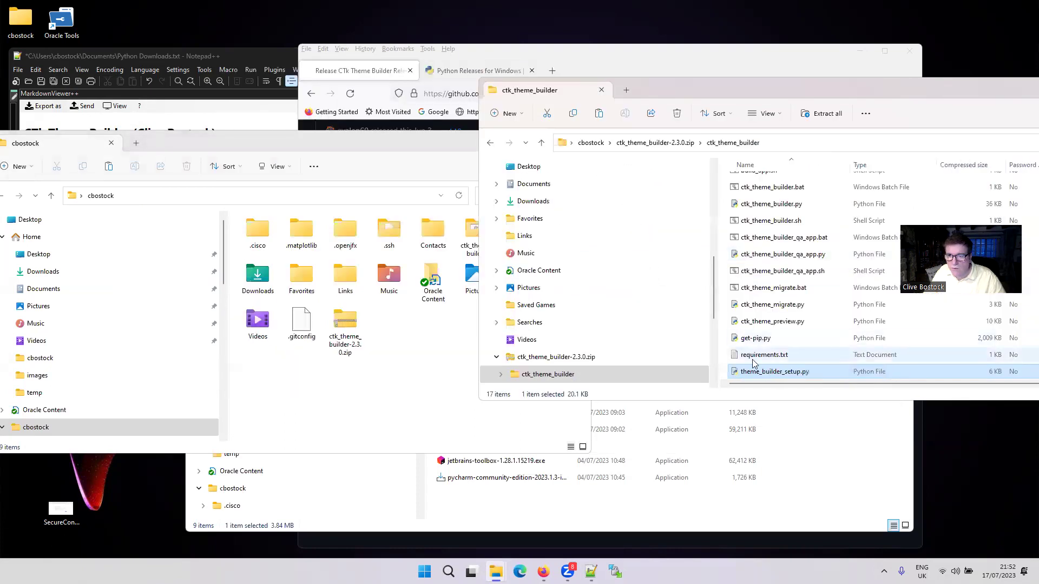
pyautogui.moveTo(626, 354); pyautogui.dragTo(348, 376)
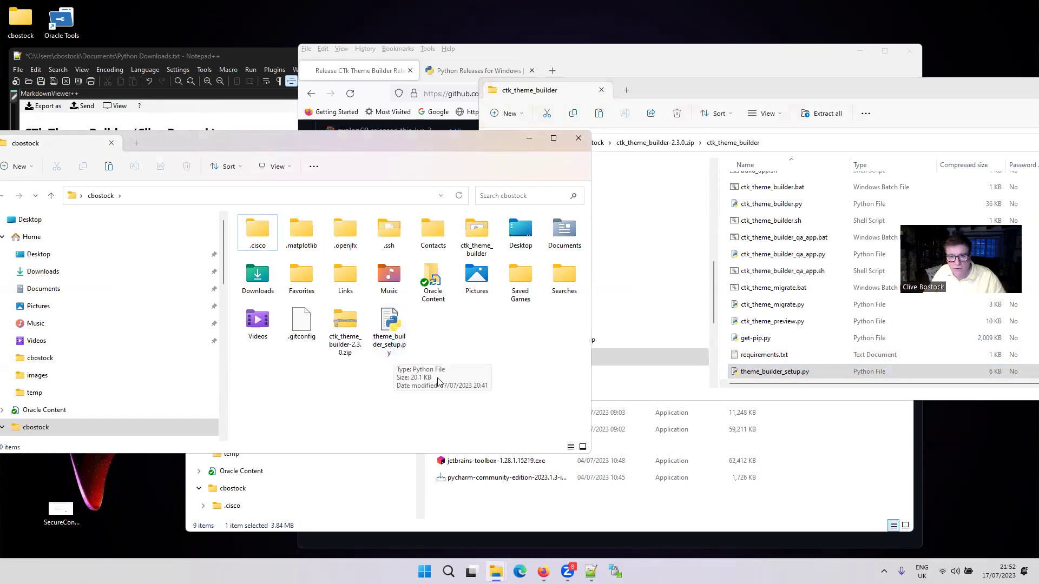
# Open a PowerShell terminal in the home folder.
pyautogui.rightClick(443, 339)
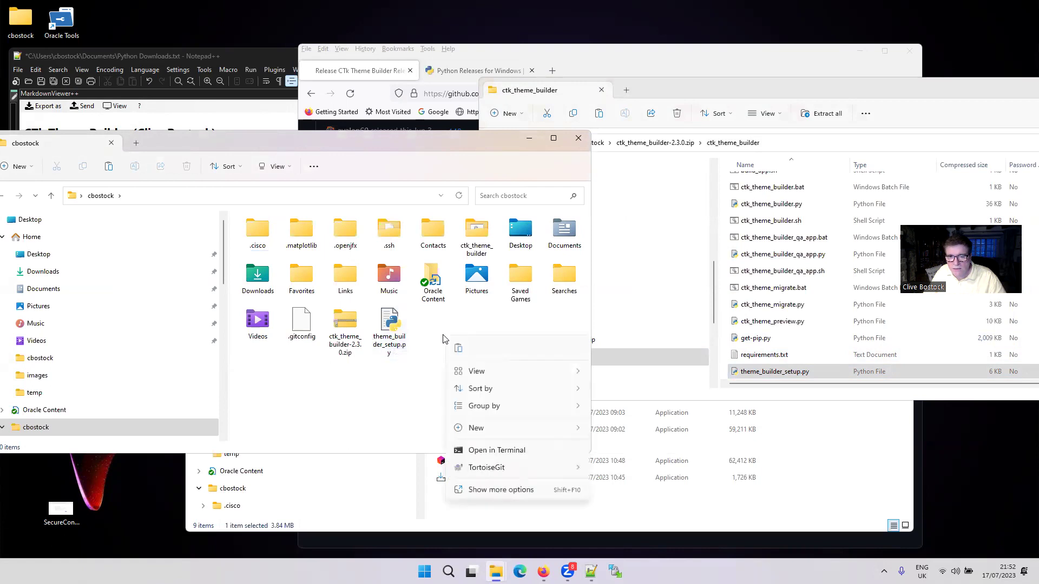
pyautogui.click(496, 451)
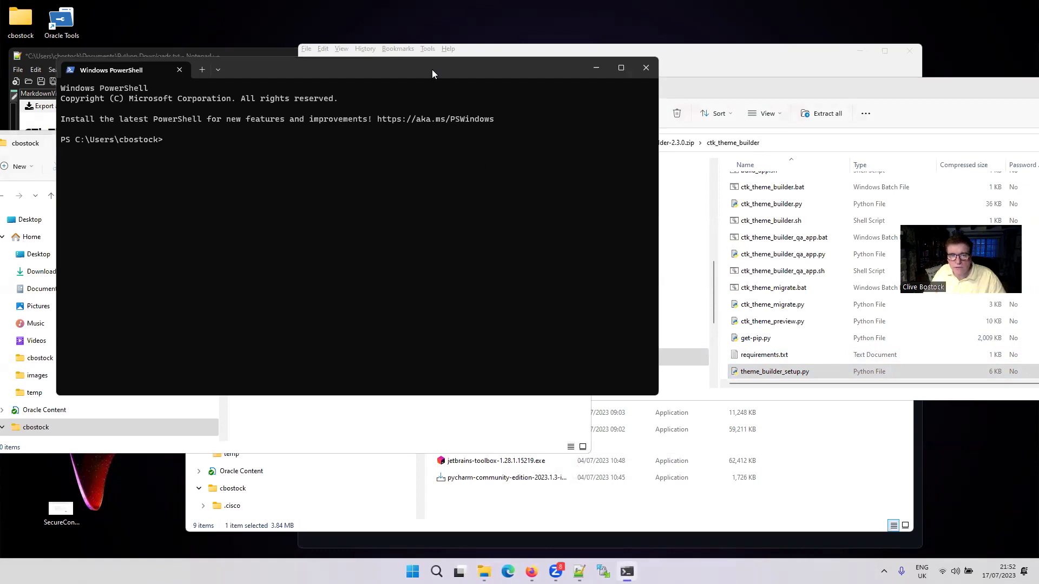
pyautogui.moveTo(432, 74); pyautogui.dragTo(549, 145)
# Run python --version, confirming Python 3.11.4, and copy the version text.
pyautogui.write('ctk')
pyautogui.press('Tab')
pyautogui.press('BackSpace')
pyautogui.press('BackSpace')
pyautogui.press('BackSpace')
pyautogui.press('BackSpace')
pyautogui.press('BackSpace')
pyautogui.press('BackSpace')
pyautogui.press('BackSpace')
pyautogui.press('BackSpace')
pyautogui.press('BackSpace')
pyautogui.press('BackSpace')
pyautogui.press('BackSpace')
pyautogui.press('BackSpace')
pyautogui.press('BackSpace')
pyautogui.press('BackSpace')
pyautogui.press('BackSpace')
pyautogui.press('BackSpace')
pyautogui.press('BackSpace')
pyautogui.press('BackSpace')
pyautogui.press('BackSpace')
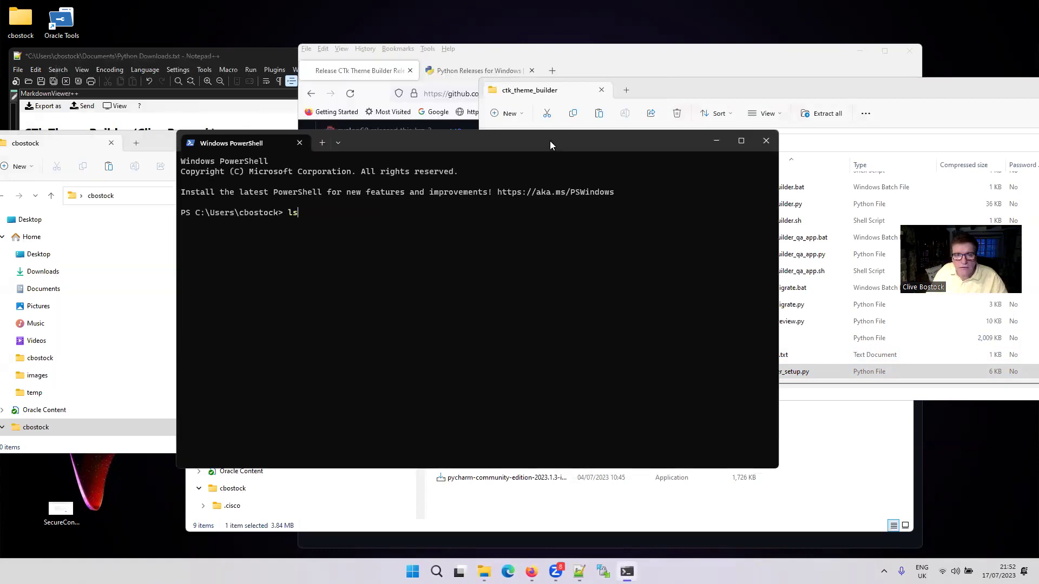
pyautogui.write('cd ctk_theme_builder')
pyautogui.press('Escape')
pyautogui.write('python theme_builder_setup.py -i C:\\Users\\cbostock -p ctk_theme_builder-2.3.0.zip')
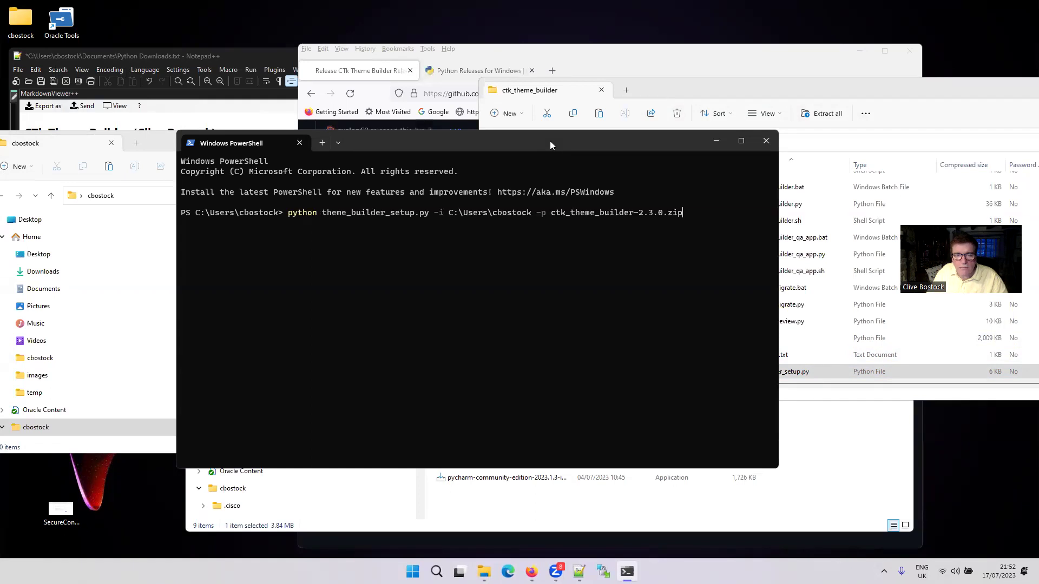
pyautogui.press('Up')
pyautogui.press('Up')
pyautogui.press('Up')
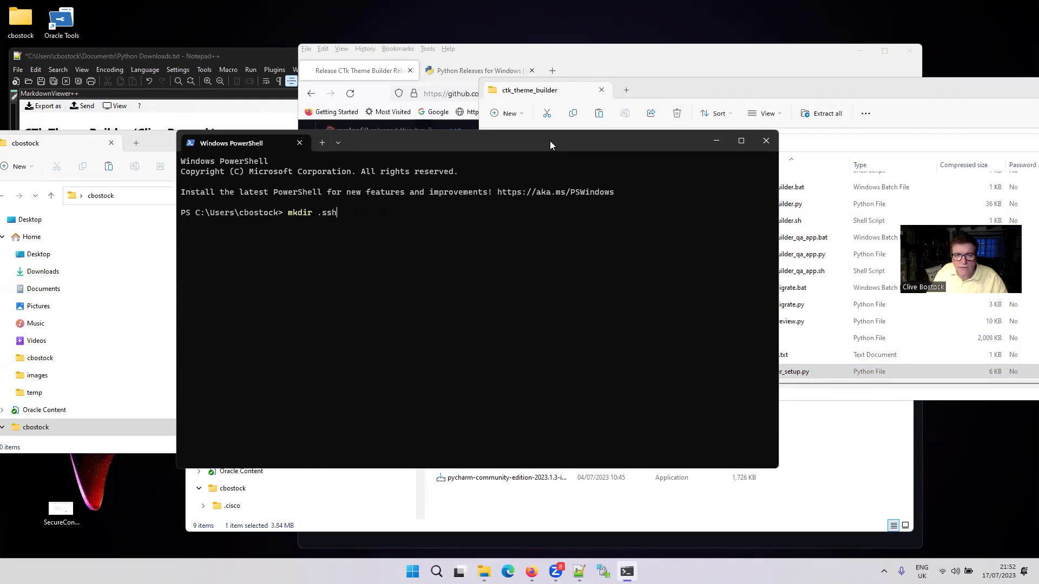
pyautogui.press('BackSpace')
pyautogui.press('BackSpace')
pyautogui.press('BackSpace')
pyautogui.press('BackSpace')
pyautogui.press('BackSpace')
pyautogui.press('BackSpace')
pyautogui.press('BackSpace')
pyautogui.press('BackSpace')
pyautogui.press('BackSpace')
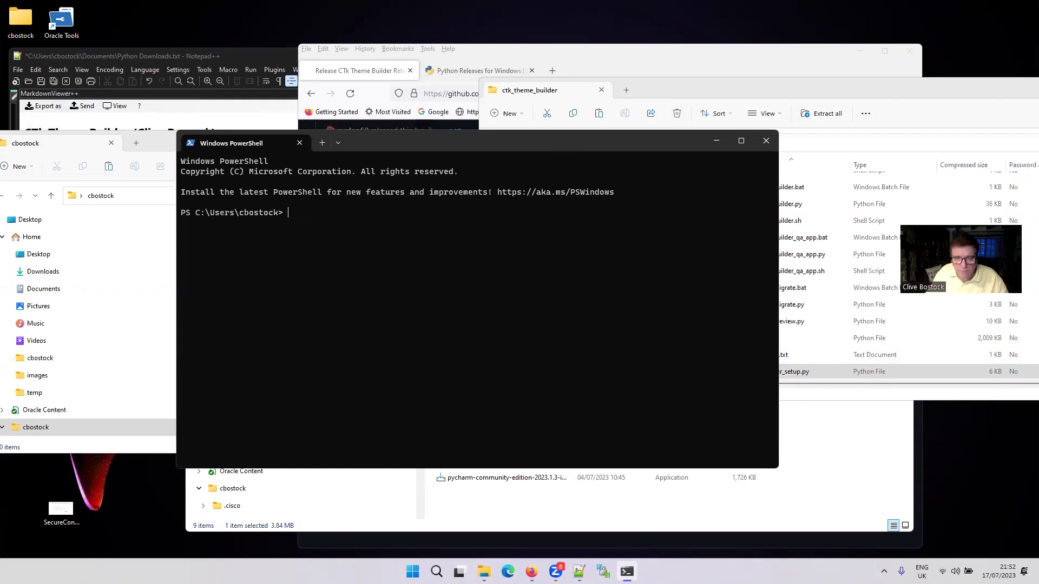
pyautogui.write('python')
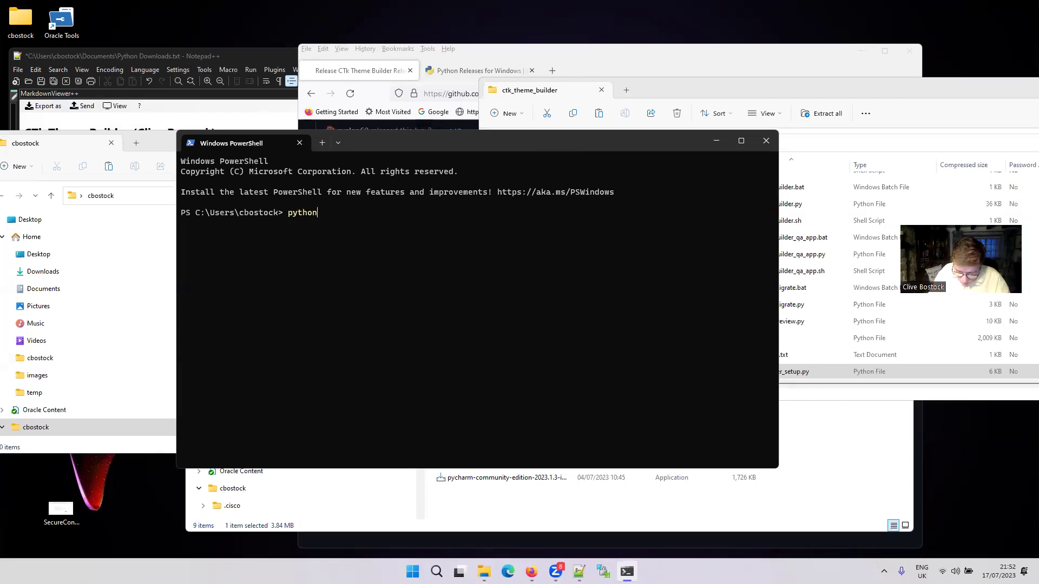
pyautogui.write(' --version')
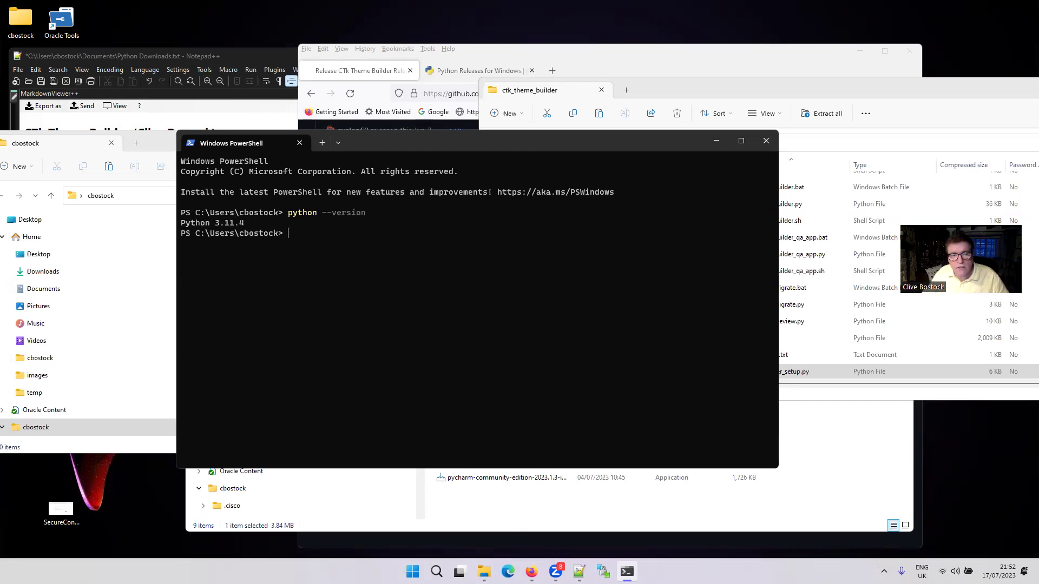
pyautogui.moveTo(181, 222); pyautogui.dragTo(236, 221)
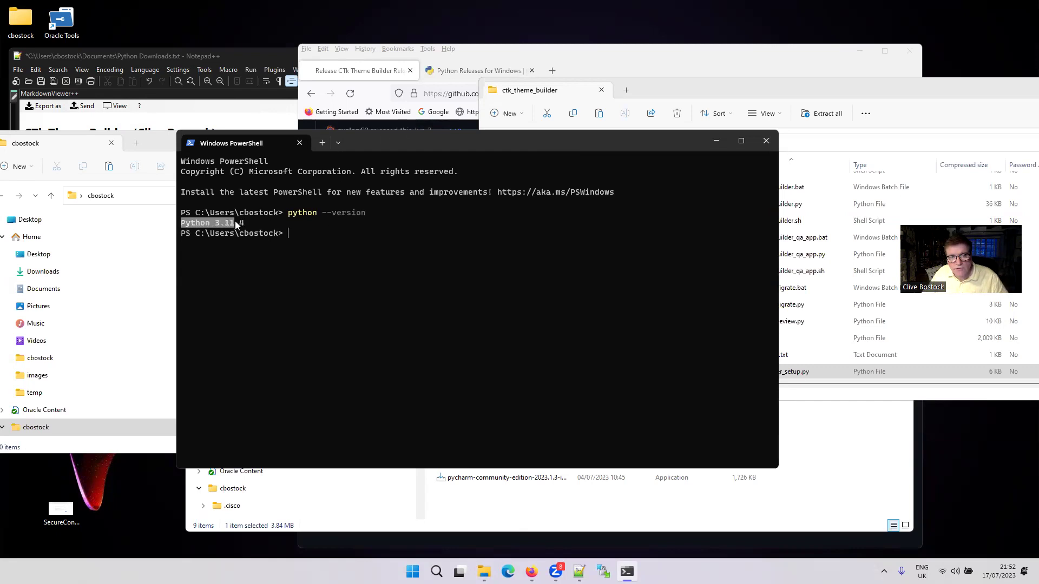
pyautogui.rightClick(294, 333)
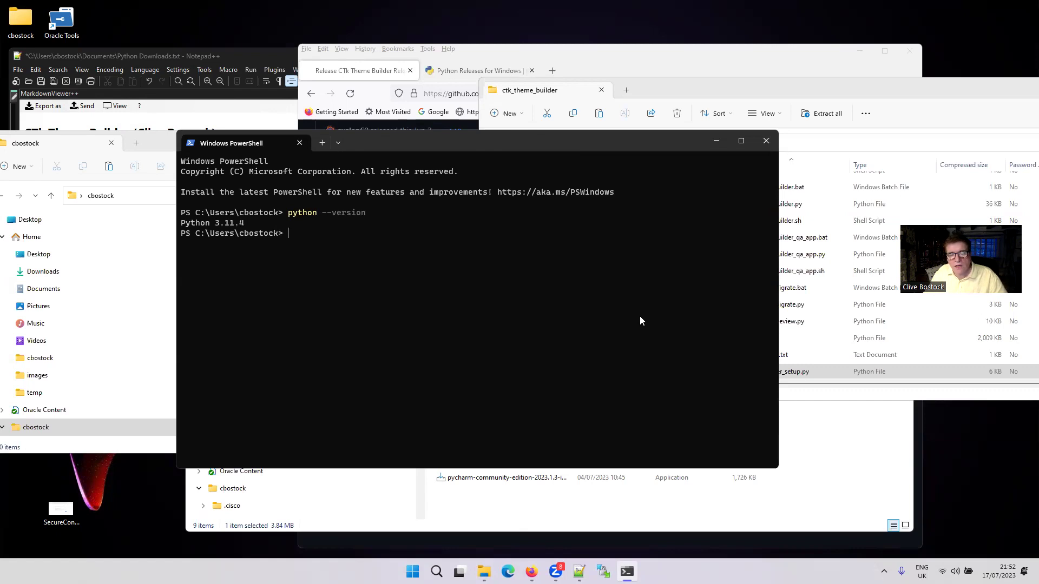
# Run 'python theme_builder_setup.py' with the home folder and ctk_theme_builder-2.3.0.zip until it prints Done.
pyautogui.press('Up')
pyautogui.press('Up')
pyautogui.press('Up')
pyautogui.press('Up')
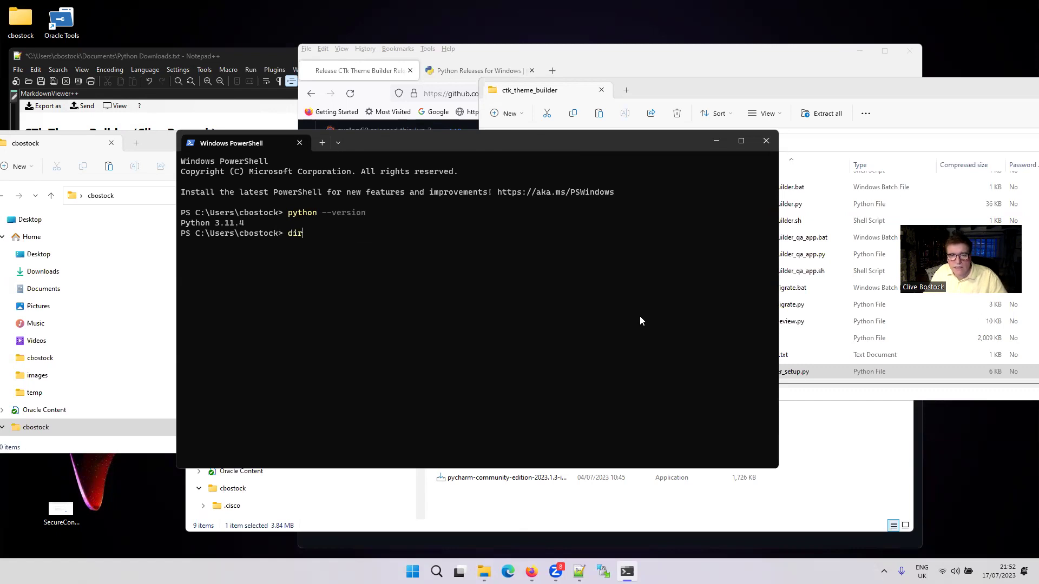
pyautogui.press('Up')
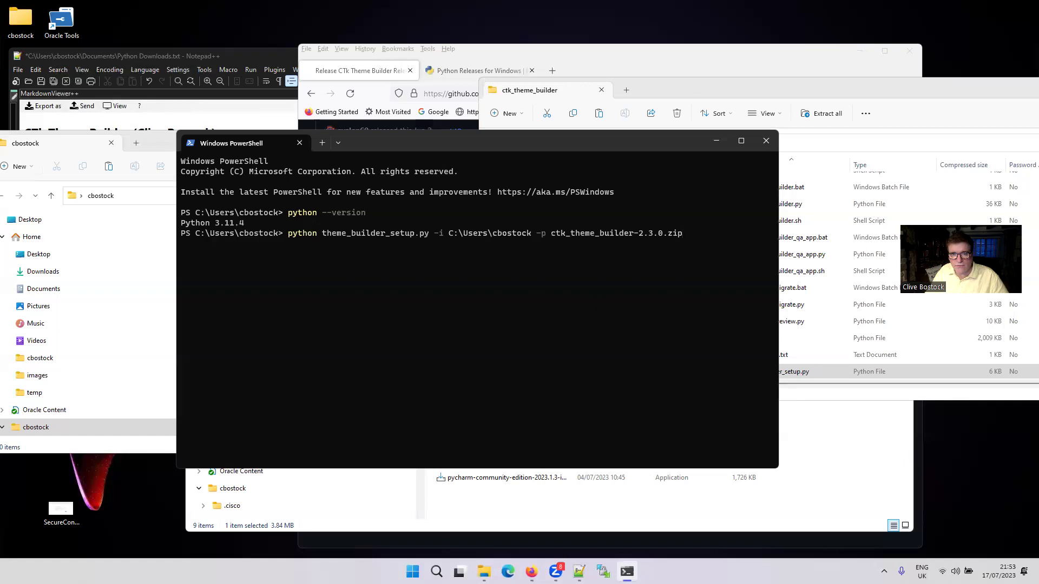
pyautogui.press('Return')
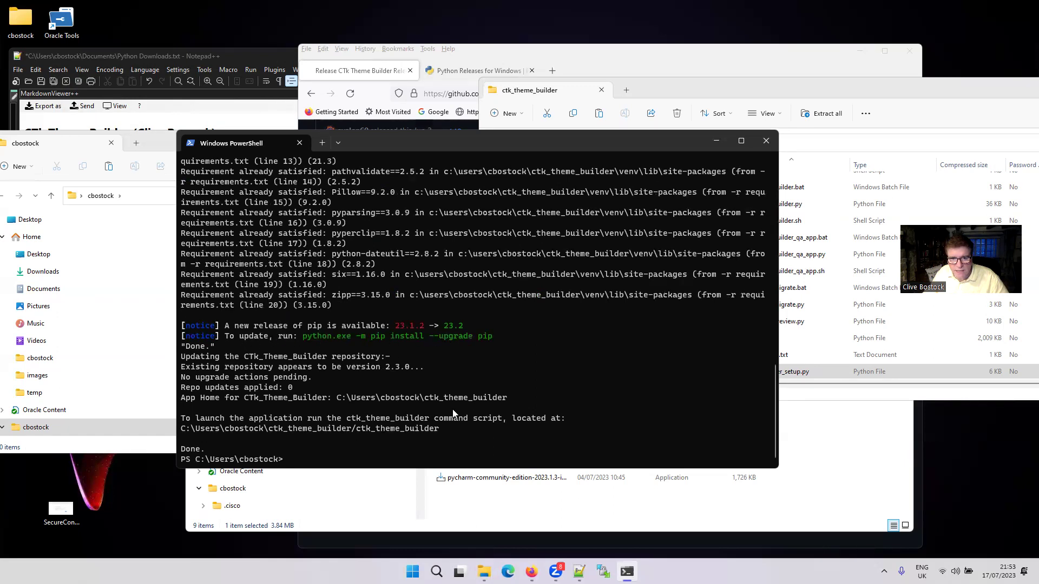
pyautogui.scroll(10, 718, 325)
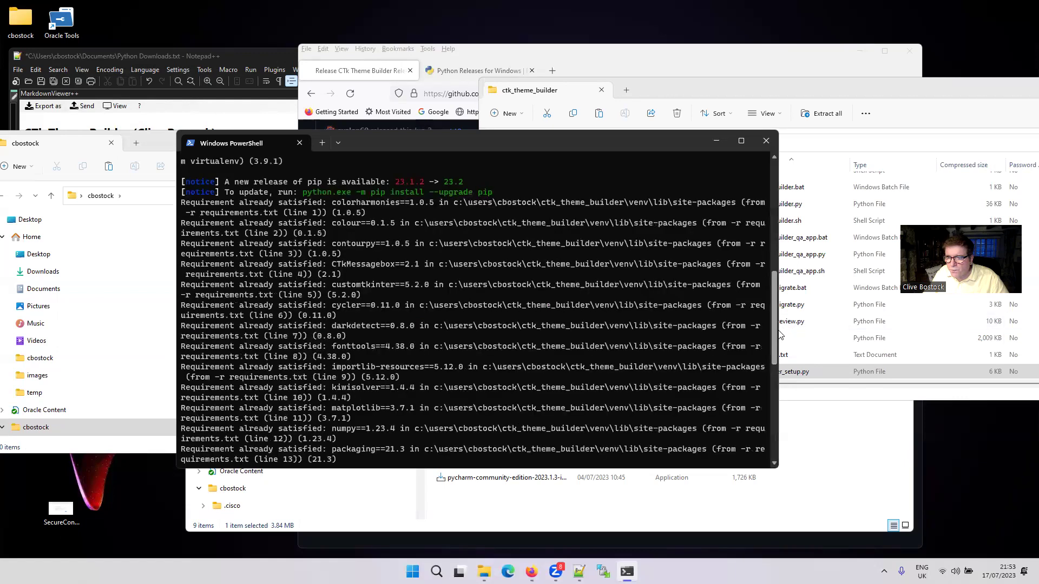
pyautogui.scroll(-10, 718, 325)
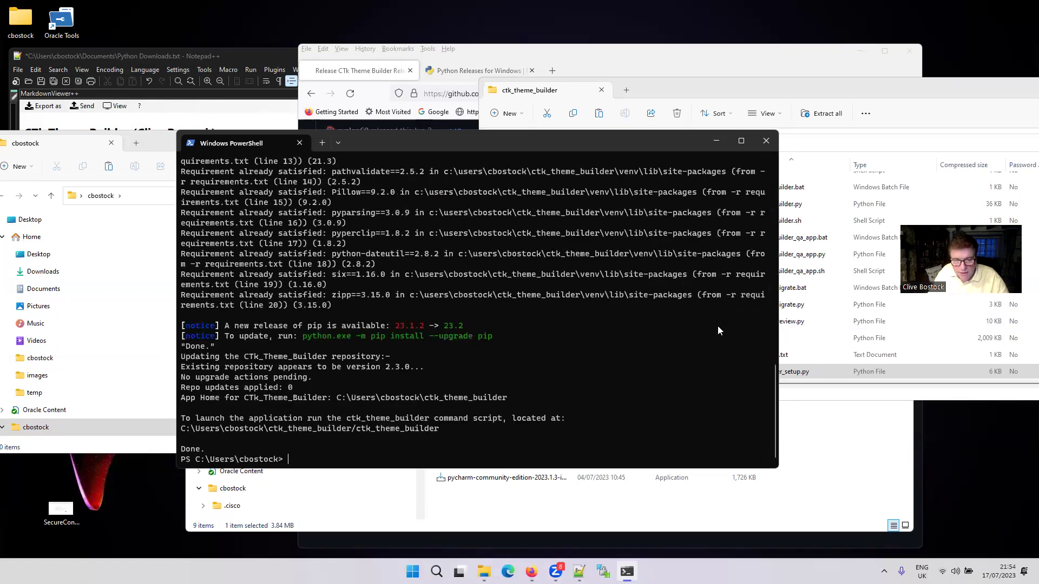
# List the home folder's contents with dir.
pyautogui.write('cd')
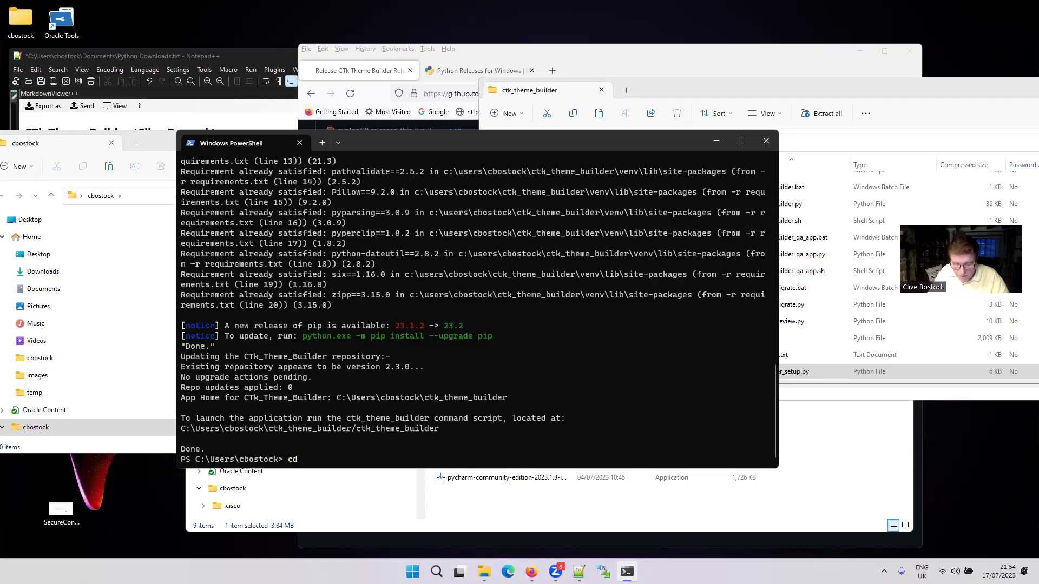
pyautogui.press('BackSpace')
pyautogui.write('dir')
pyautogui.press('Return')
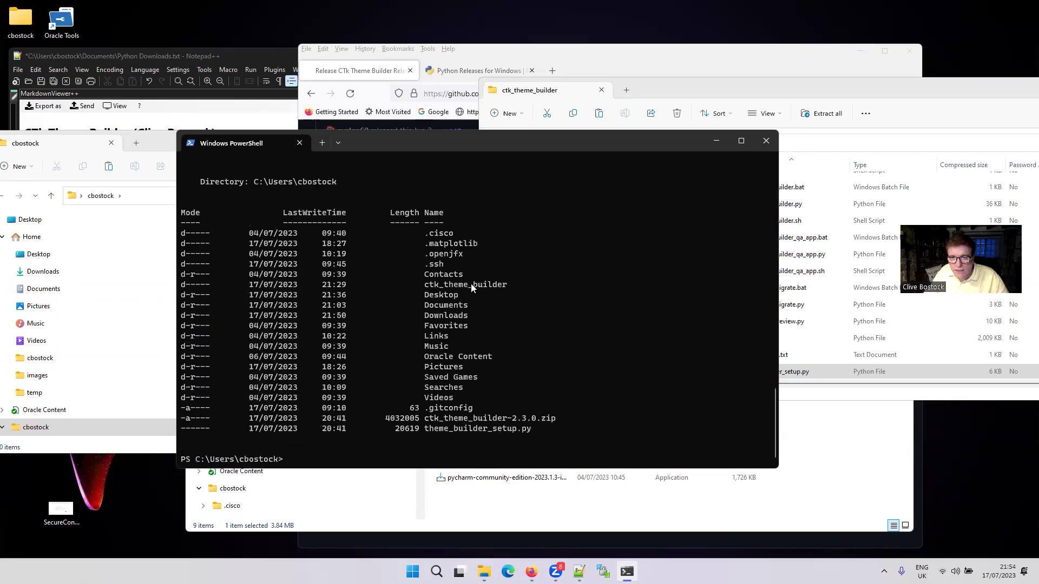
# Change into the ctk_theme_builder folder using cd with the pasted folder name.
pyautogui.doubleClick(471, 284)
pyautogui.press('super+c')
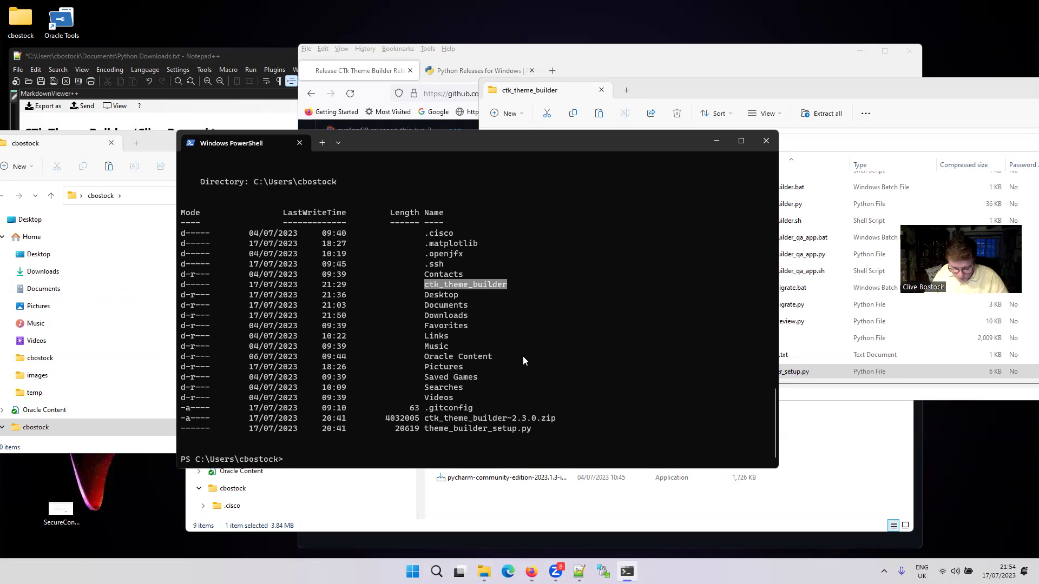
pyautogui.write('cd')
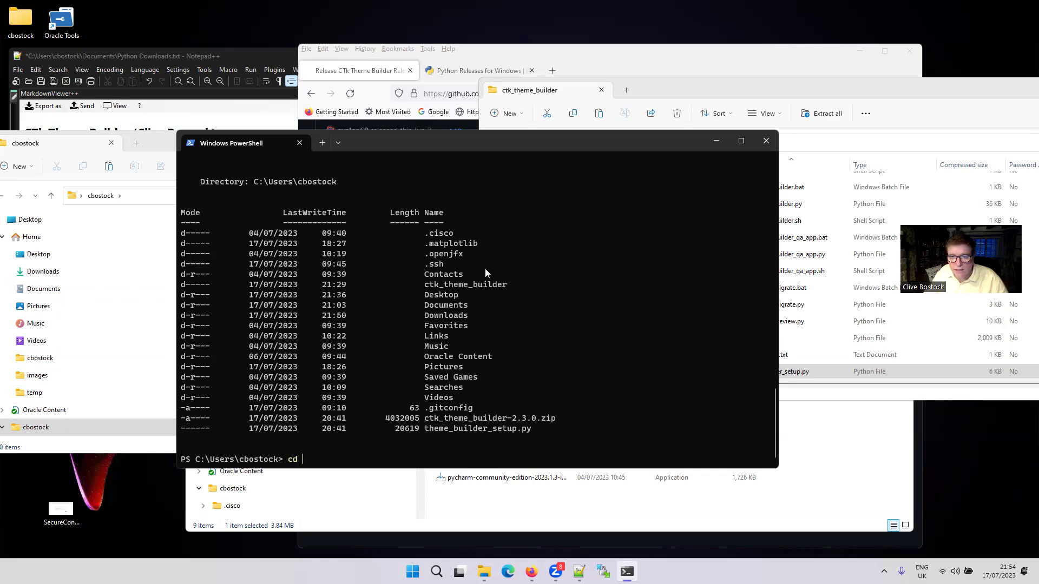
pyautogui.doubleClick(476, 285)
pyautogui.rightClick(476, 285)
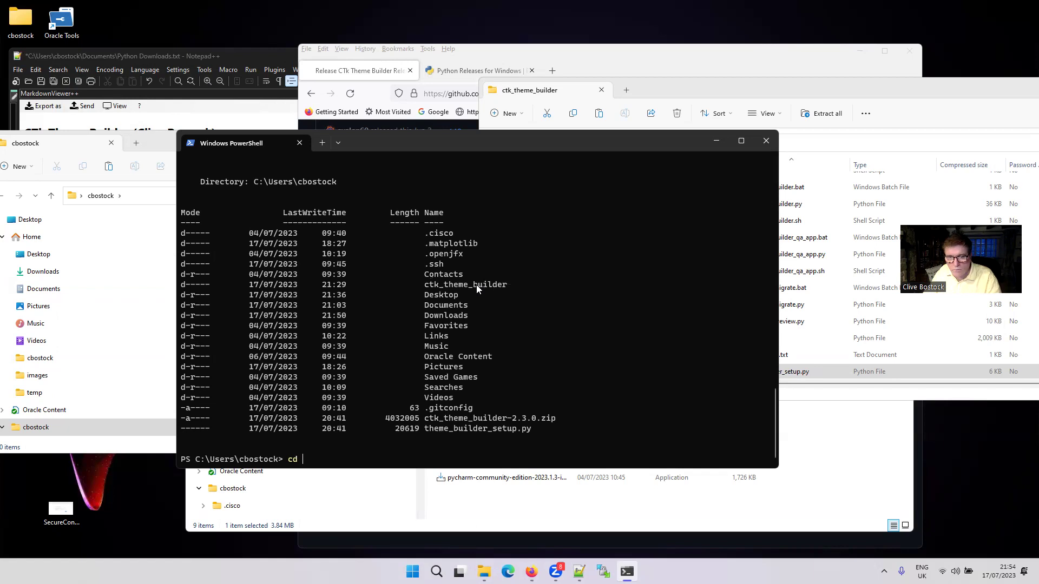
pyautogui.rightClick(476, 284)
pyautogui.press('Return')
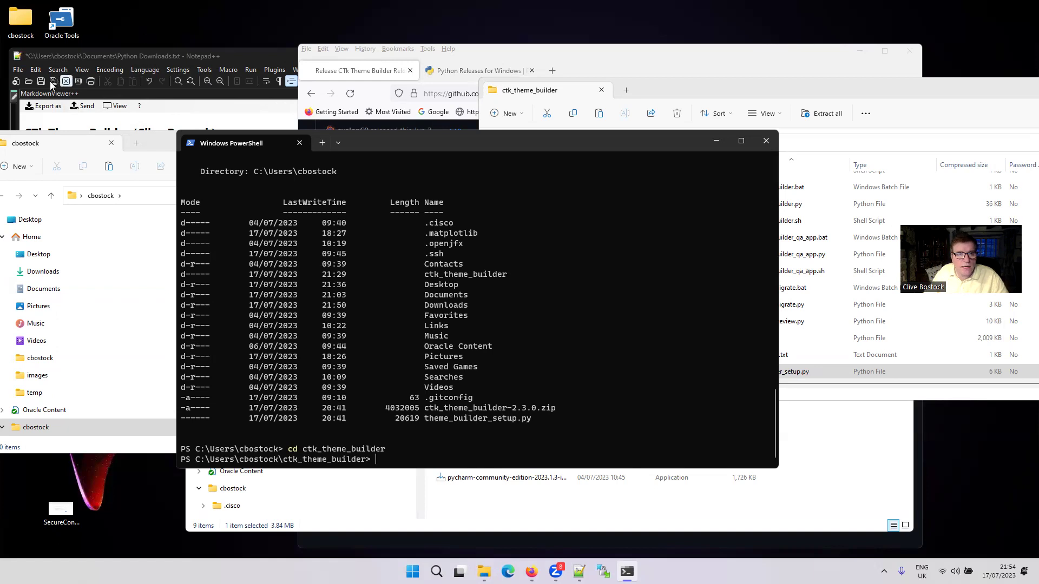
# Close the cbostock folder window and move the installation notes to the right.
pyautogui.click(151, 138)
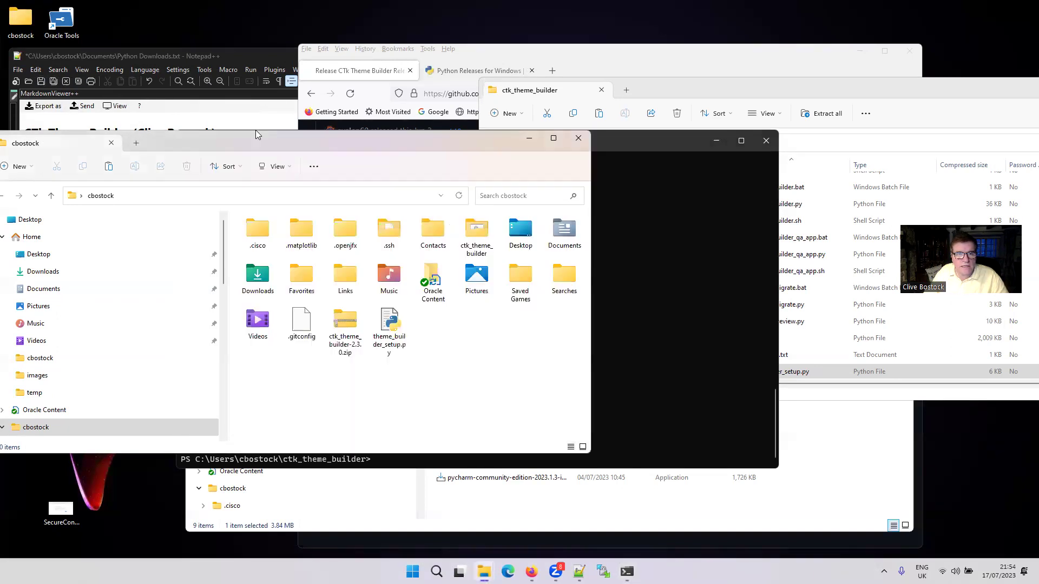
pyautogui.click(578, 138)
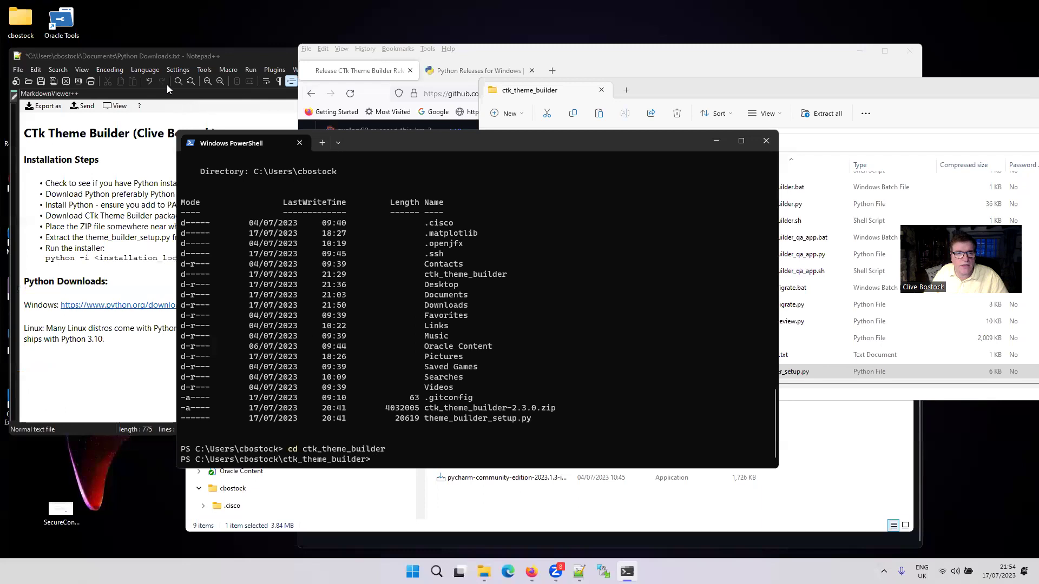
pyautogui.click(118, 56)
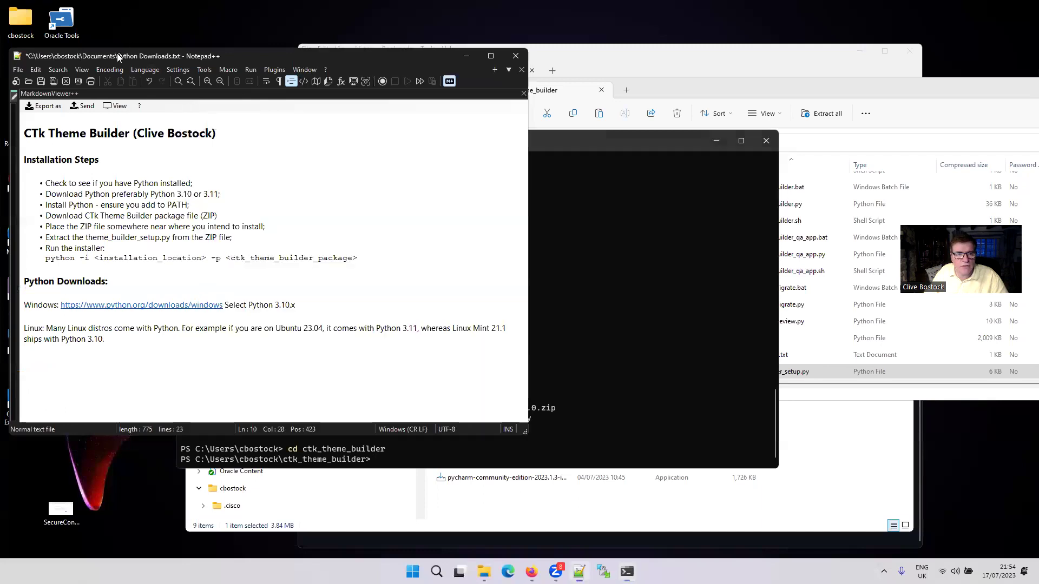
pyautogui.moveTo(119, 56); pyautogui.dragTo(709, 58)
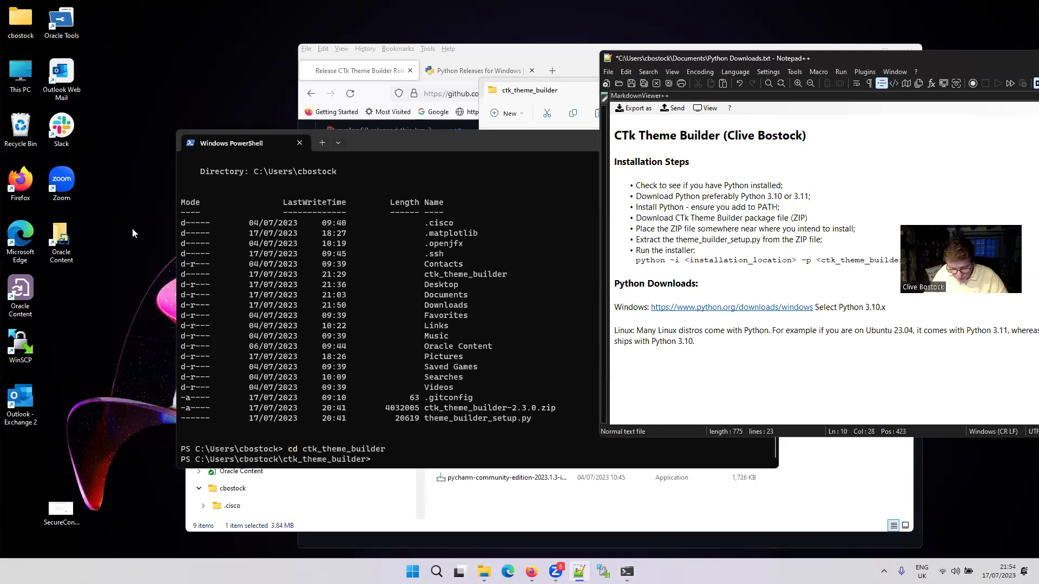
# View the Select-py-App.png screenshot from Pictures in a new File Explorer window, then close it.
pyautogui.press('super+e')
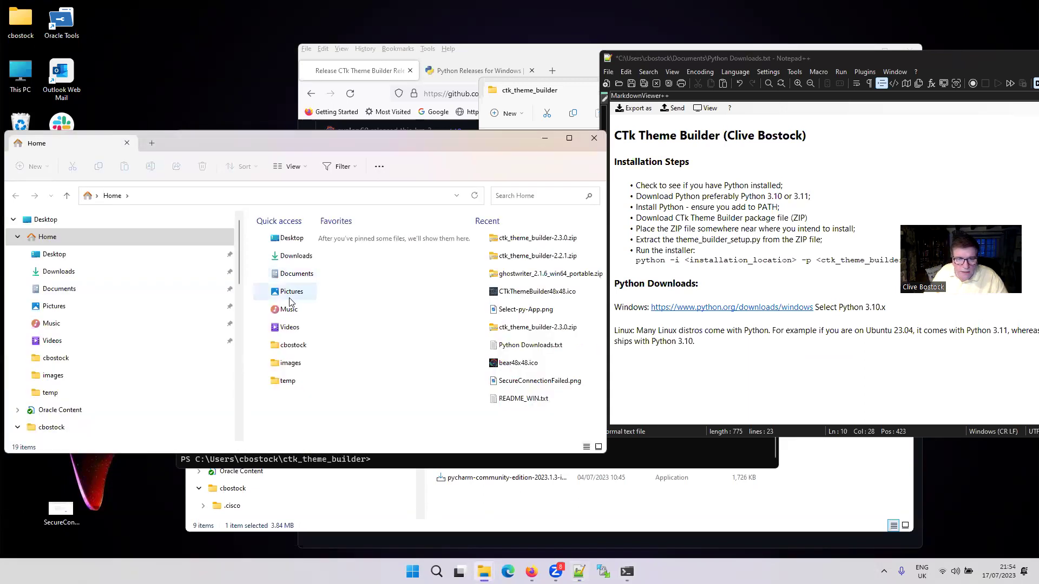
pyautogui.doubleClick(290, 295)
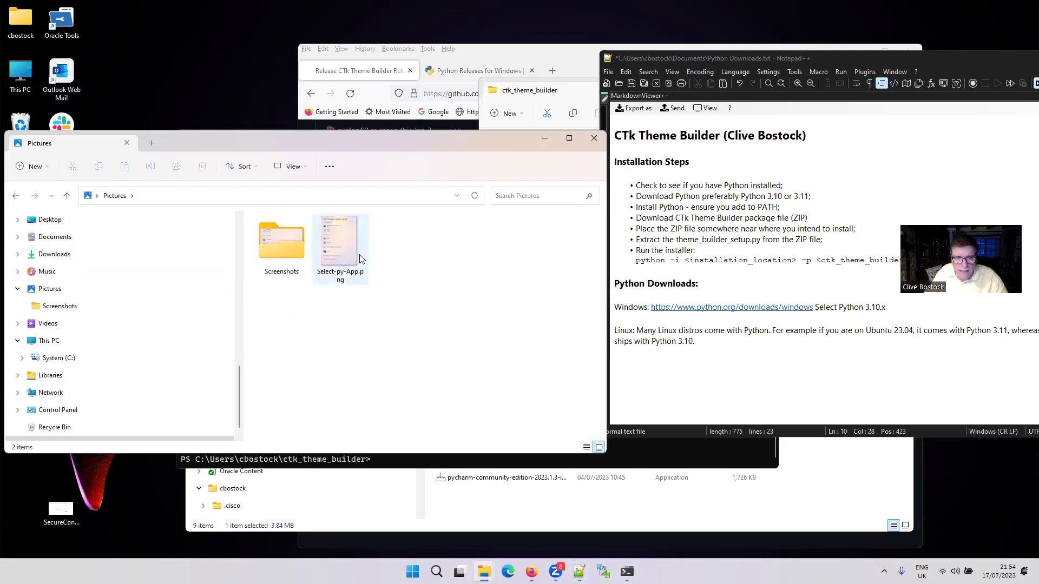
pyautogui.doubleClick(336, 245)
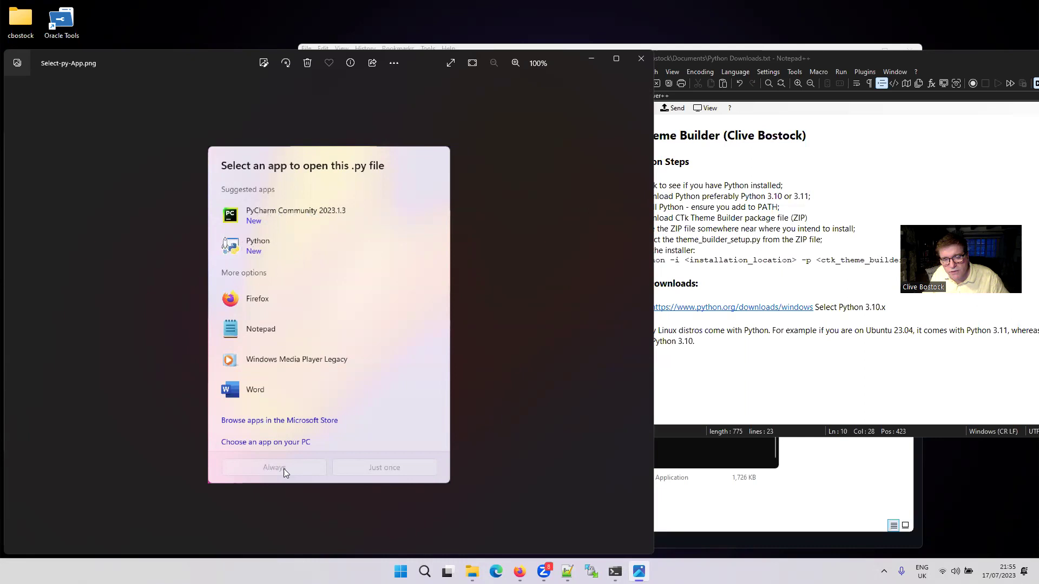
pyautogui.click(641, 61)
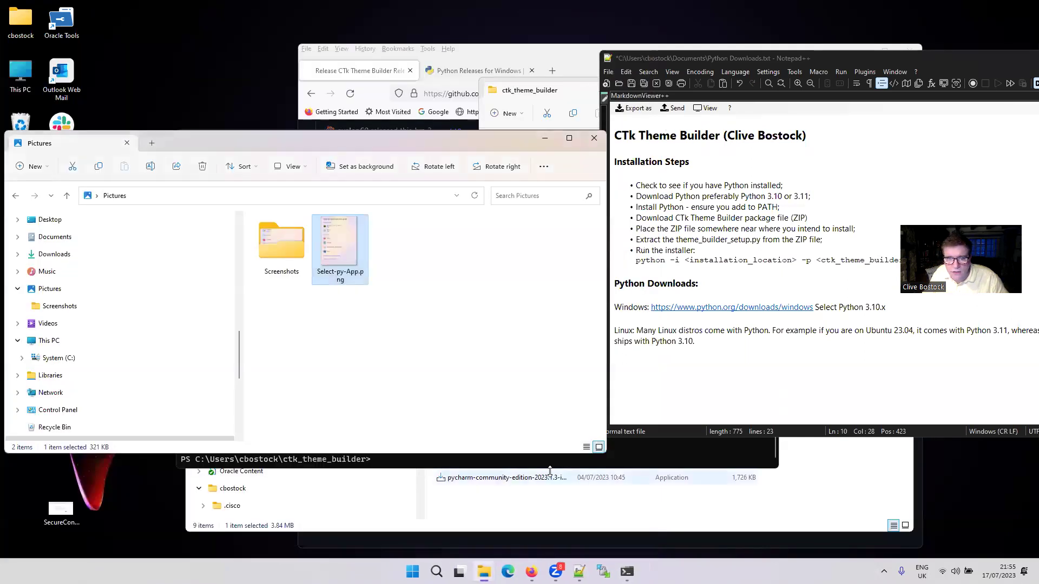
# List the batch files in the PowerShell folder with dir *.bat.
pyautogui.click(590, 458)
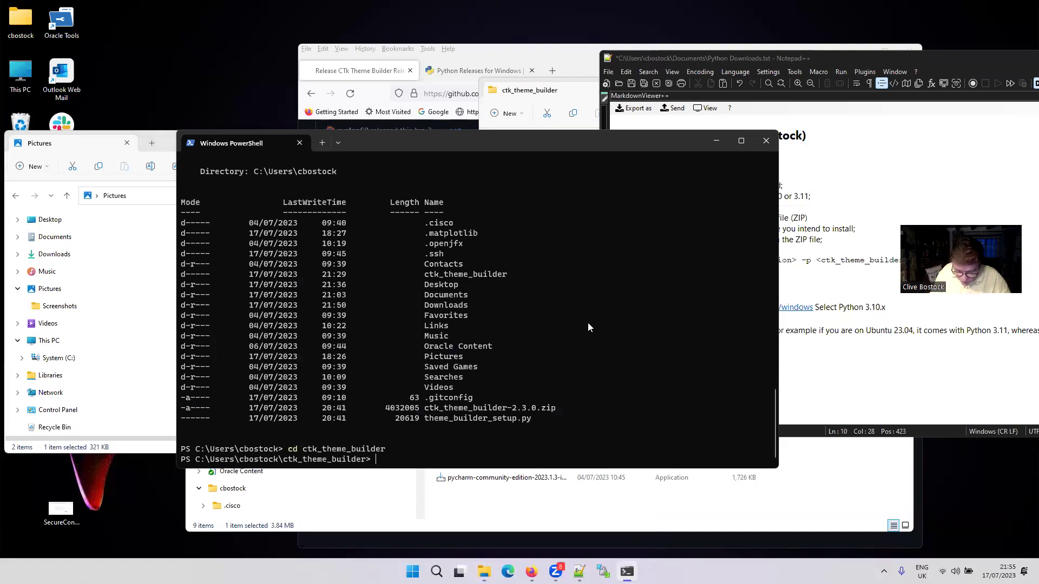
pyautogui.write('dir *.')
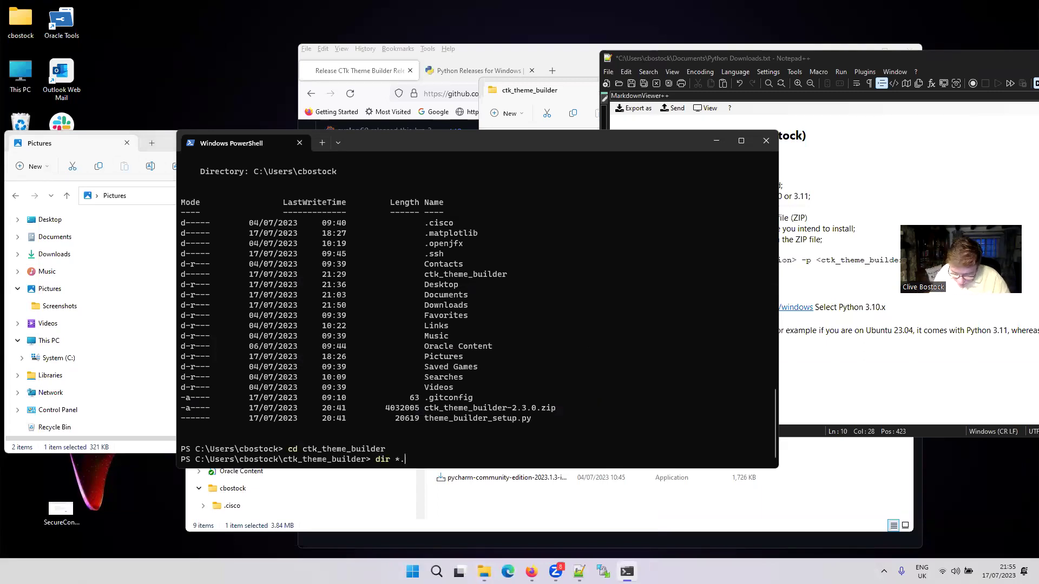
pyautogui.write('bat')
pyautogui.press('Return')
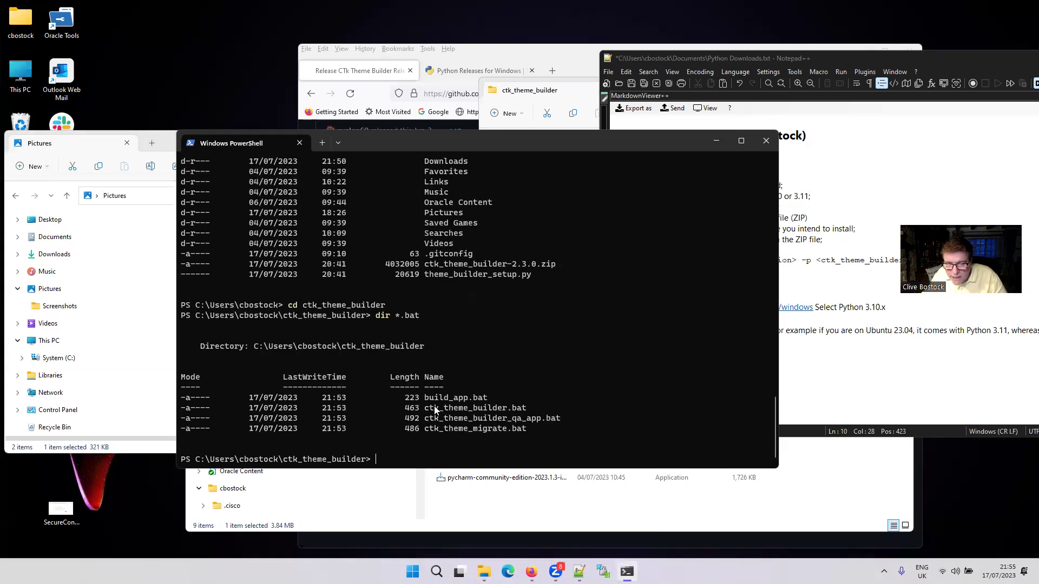
# Run .\ctk_theme_builder to launch the CTk Theme Builder.
pyautogui.moveTo(426, 411); pyautogui.dragTo(536, 412)
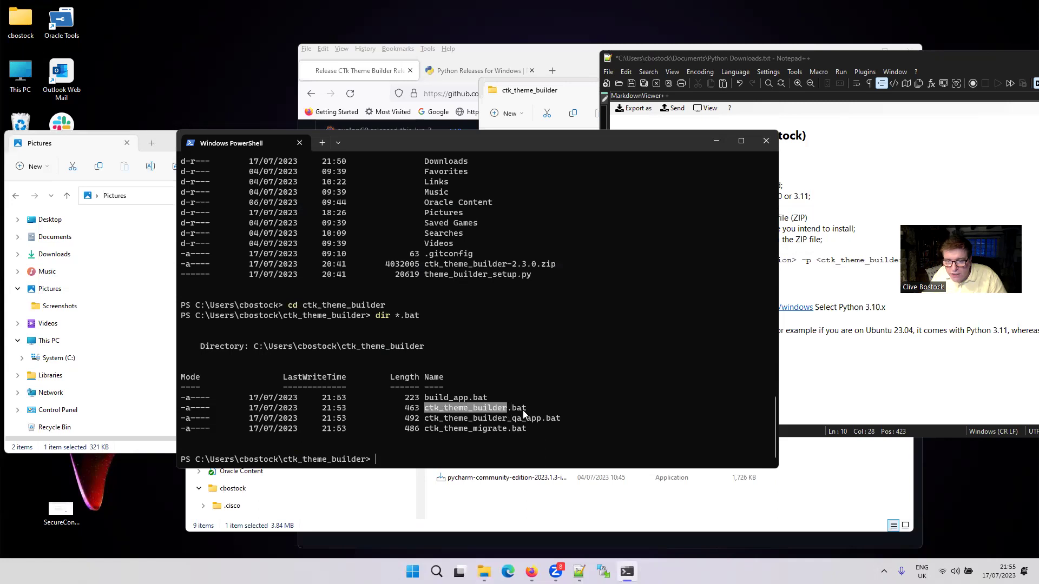
pyautogui.hotkey('ctrl', 'c')
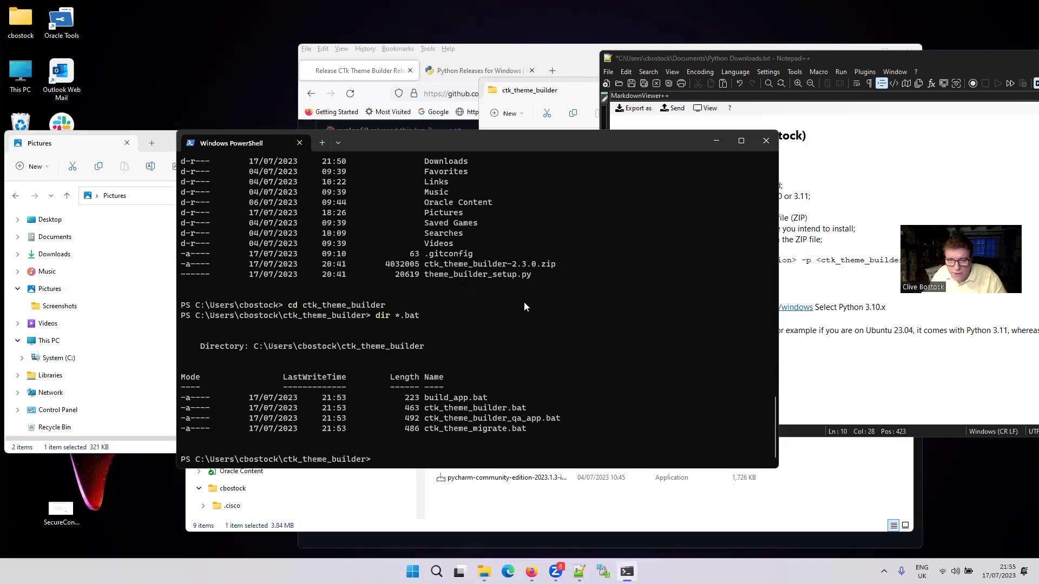
pyautogui.write('.\\')
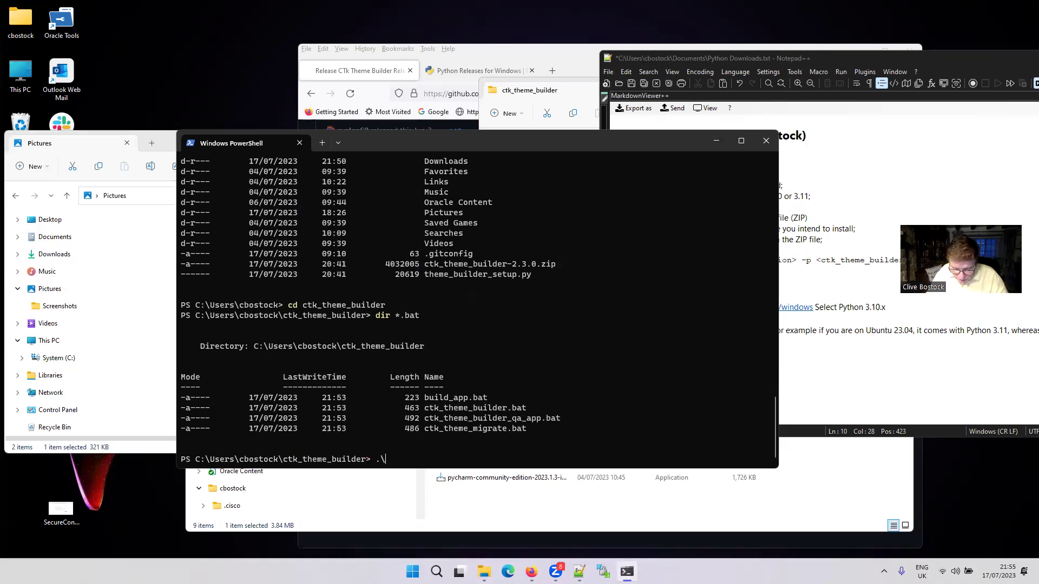
pyautogui.write('the')
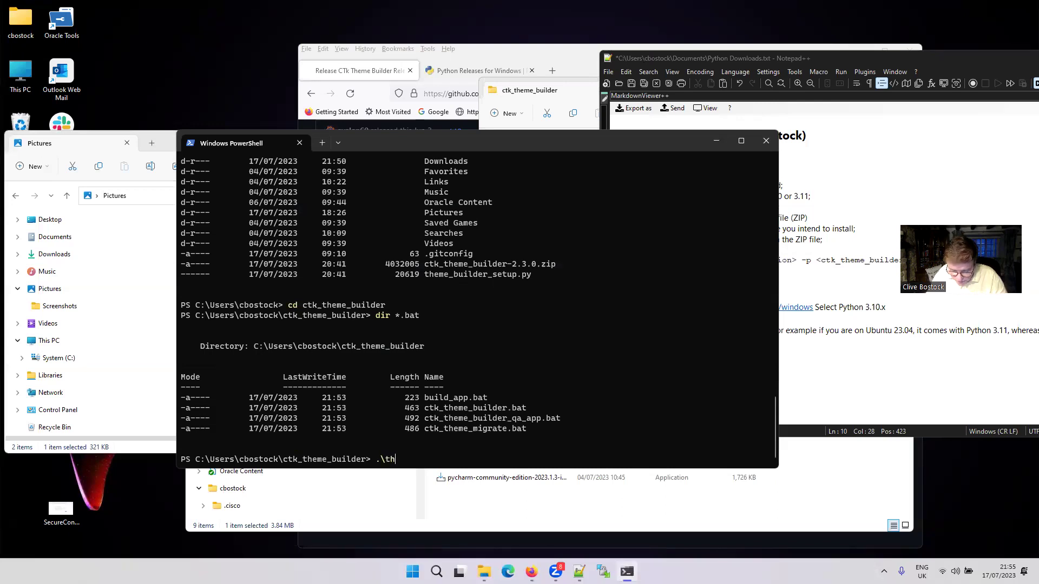
pyautogui.press('BackSpace')
pyautogui.press('BackSpace')
pyautogui.press('BackSpace')
pyautogui.write('ctk_t')
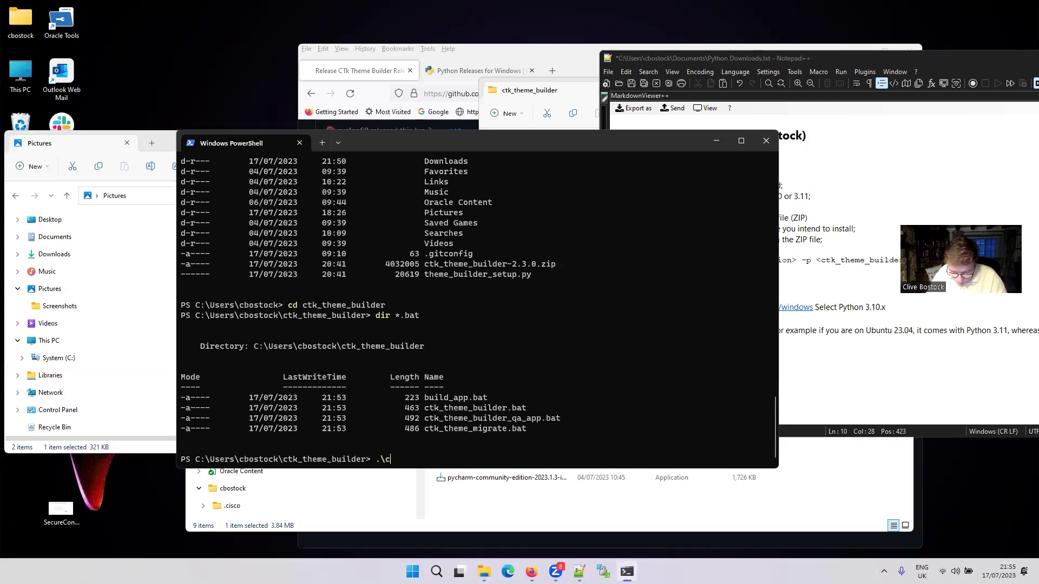
pyautogui.write('heme_builder')
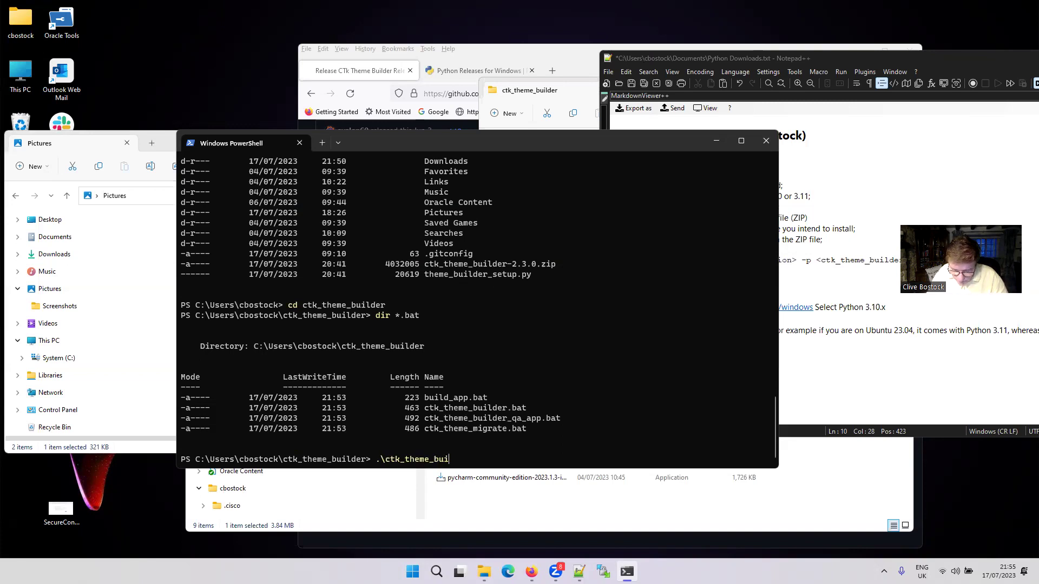
pyautogui.press('Return')
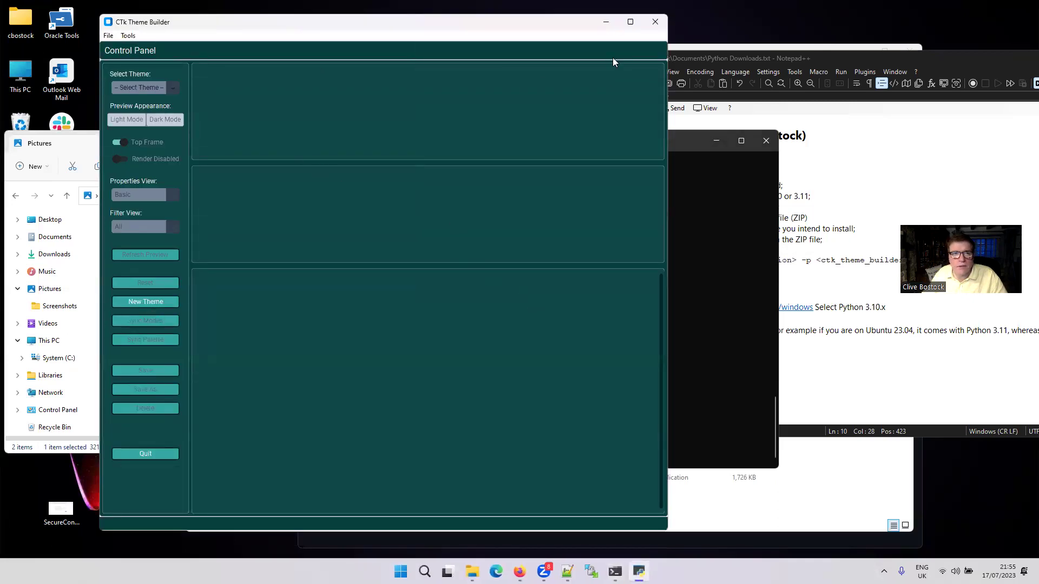
# Move the Theme Builder window down-right, narrow it from its right edge, then nudge it up-left.
pyautogui.moveTo(176, 23); pyautogui.dragTo(226, 56)
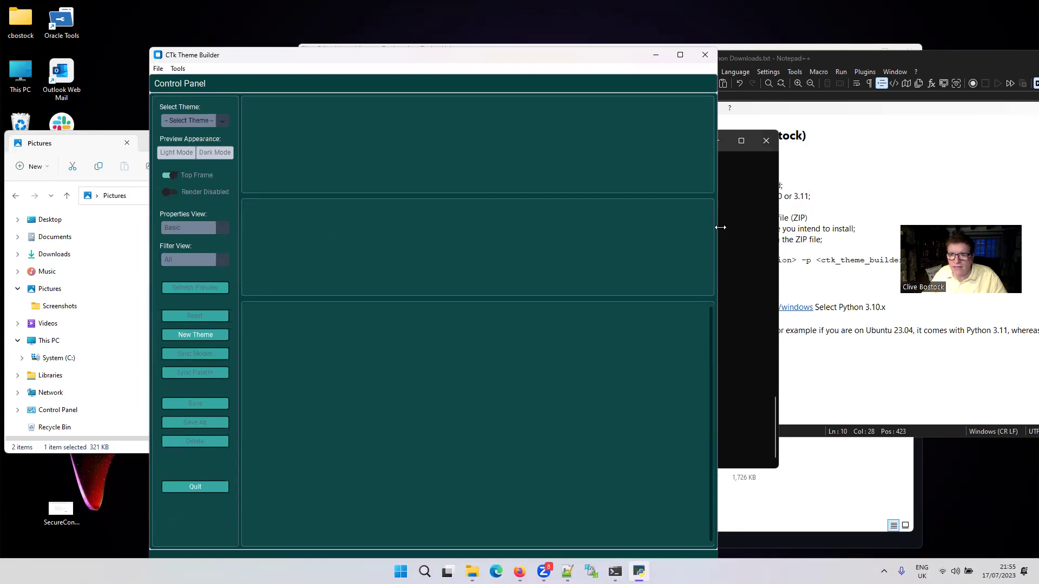
pyautogui.moveTo(719, 227); pyautogui.dragTo(611, 216)
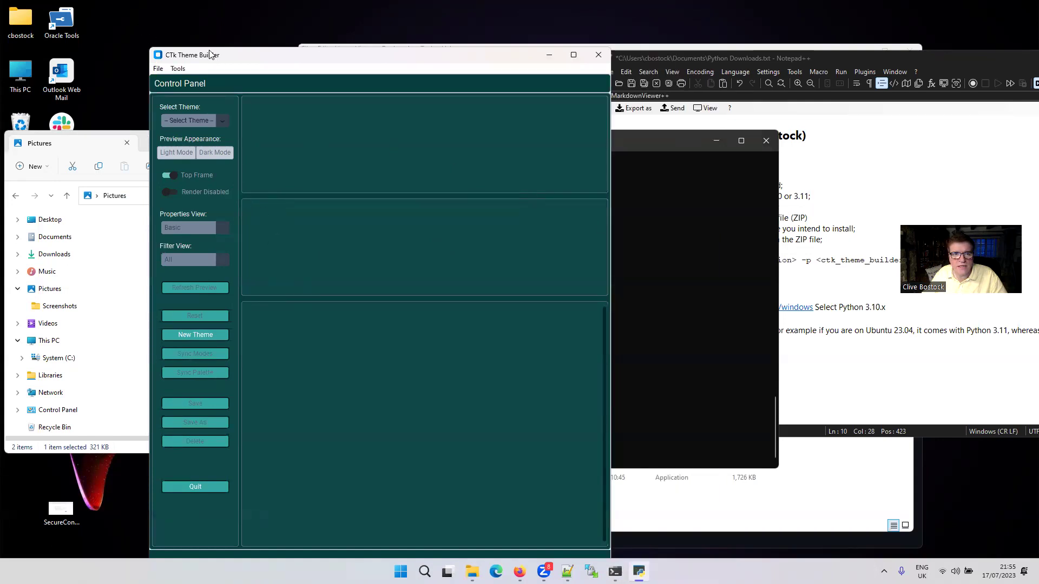
pyautogui.moveTo(210, 55); pyautogui.dragTo(189, 67)
# Set the control panel theme preference to GreyGhost, save it, and quit the app.
pyautogui.click(171, 81)
pyautogui.click(183, 91)
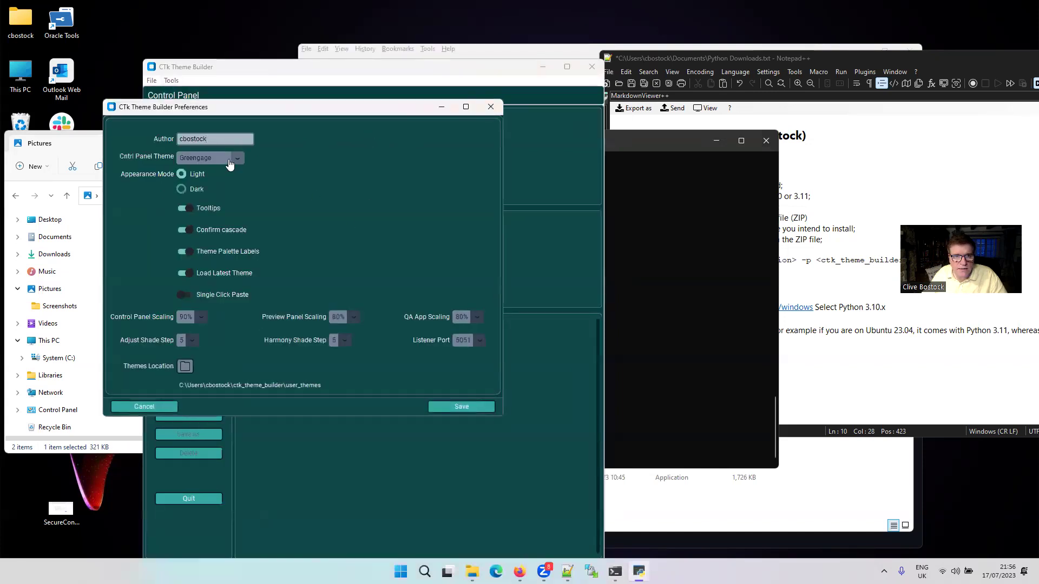
pyautogui.click(237, 158)
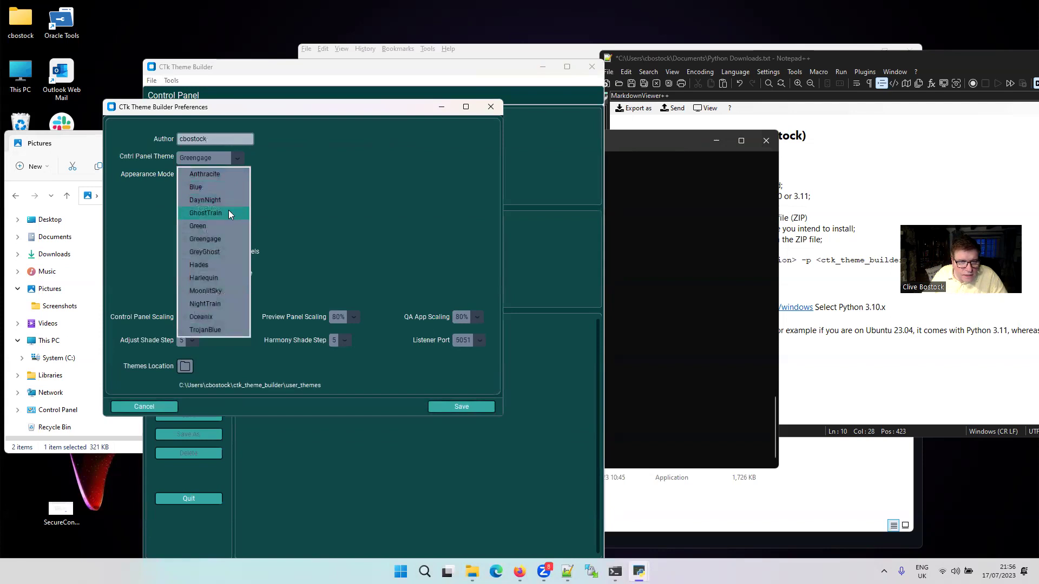
pyautogui.click(220, 253)
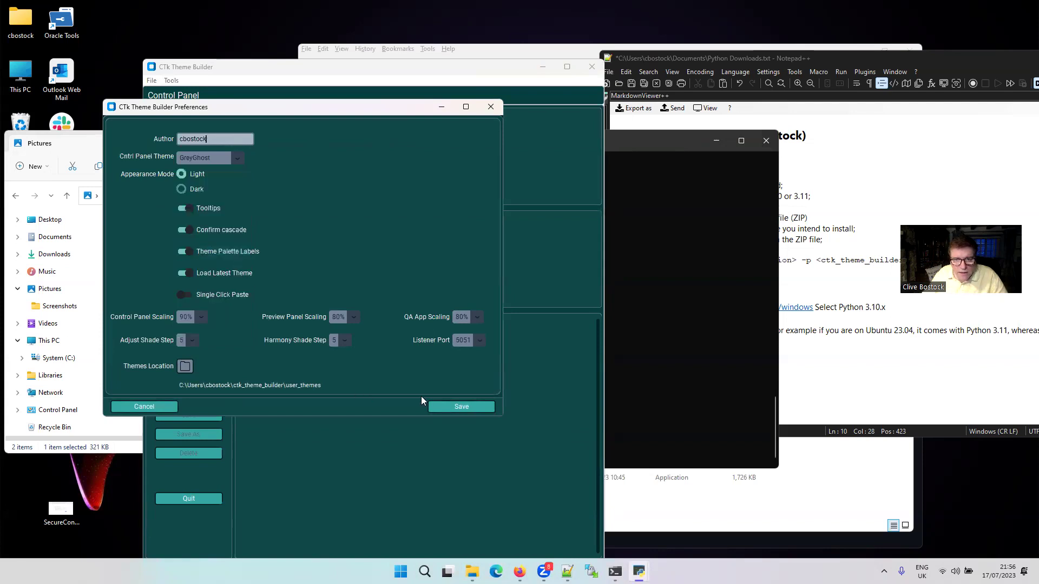
pyautogui.click(436, 407)
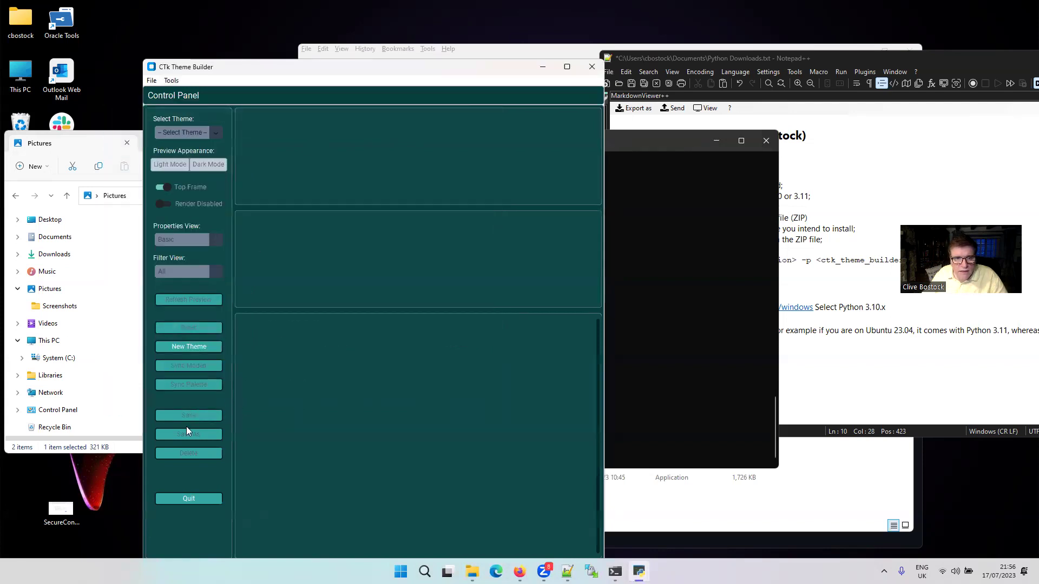
pyautogui.click(194, 498)
# Relaunch from PowerShell to check the grey look, quit again, and move the Pictures window right.
pyautogui.press('Up')
pyautogui.press('Return')
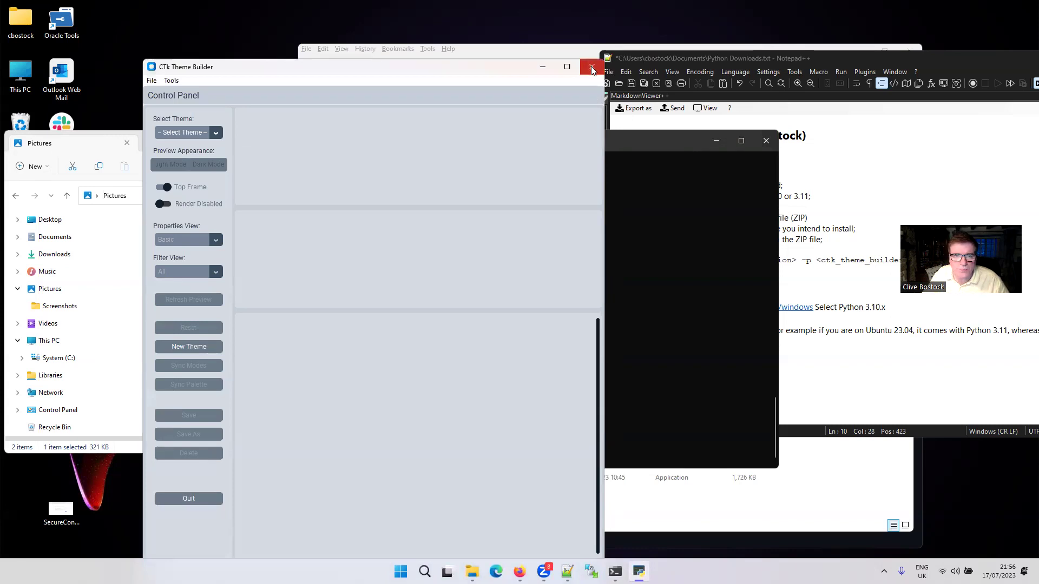
pyautogui.click(152, 80)
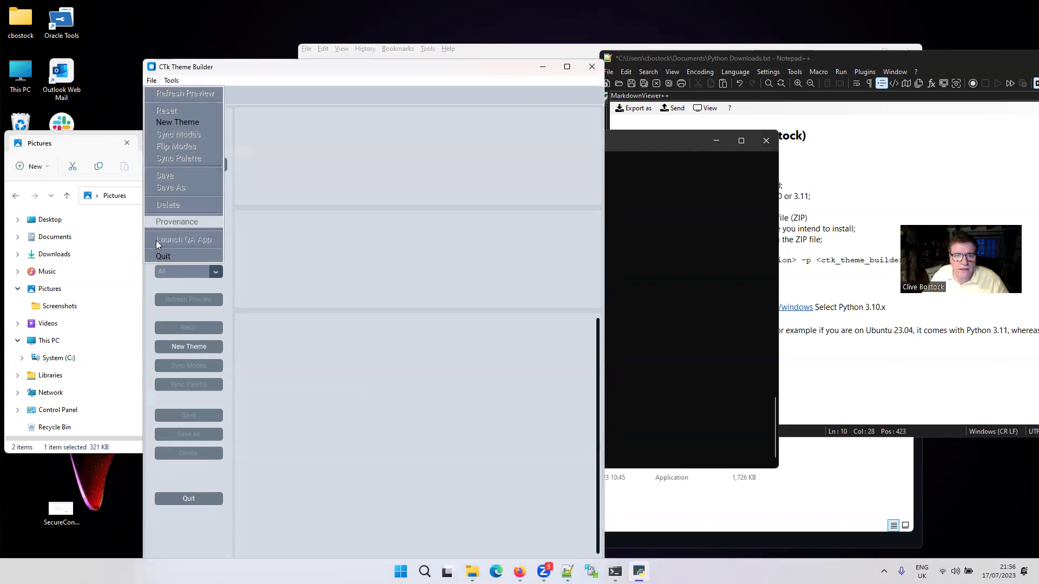
pyautogui.click(162, 255)
pyautogui.click(100, 140)
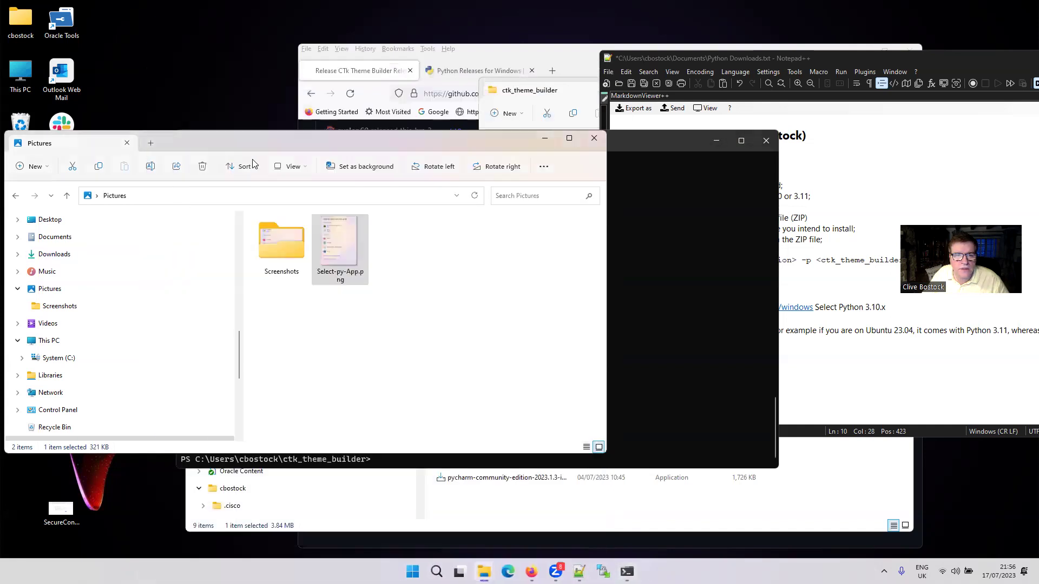
pyautogui.moveTo(244, 138); pyautogui.dragTo(508, 133)
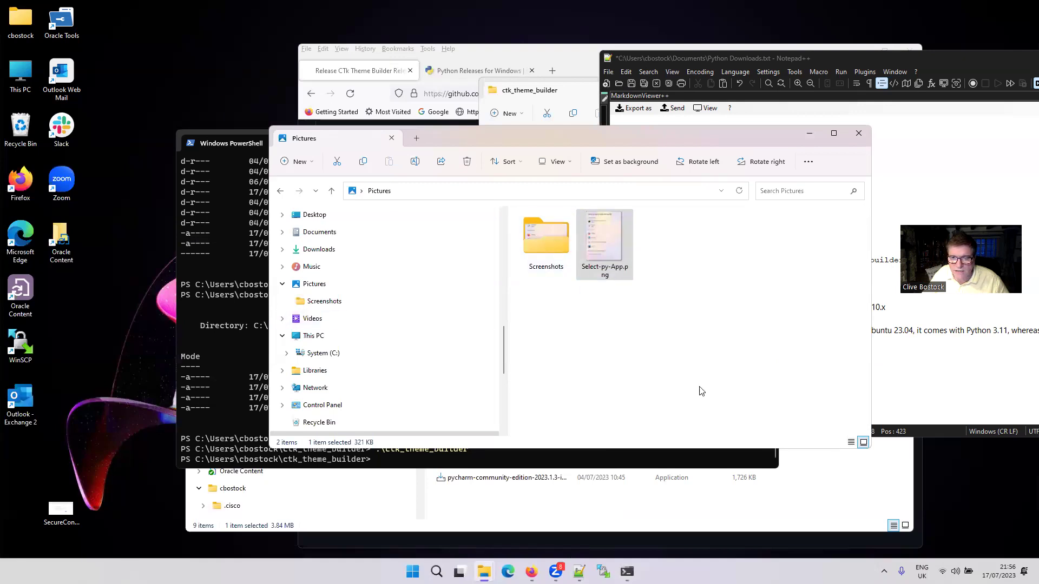
# Open cbostock > ctk_theme_builder > assets > images in a new Explorer window and widen it.
pyautogui.click(715, 504)
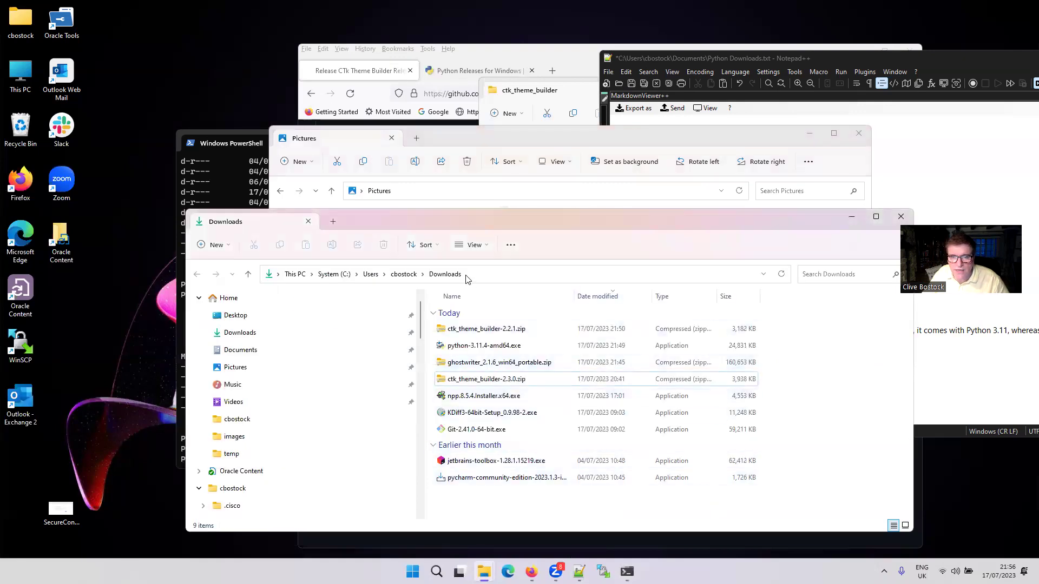
pyautogui.press('super+e')
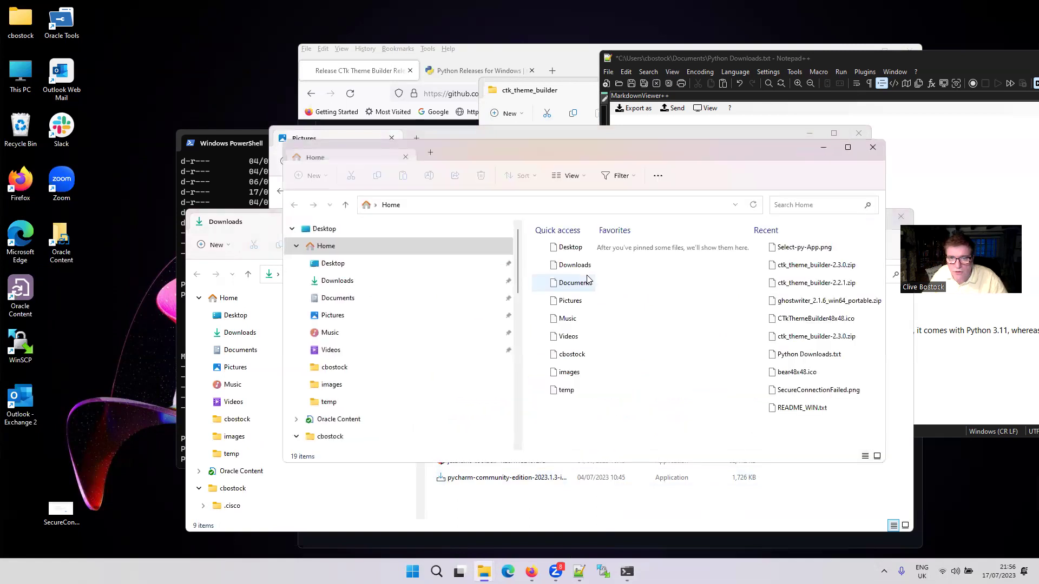
pyautogui.doubleClick(579, 352)
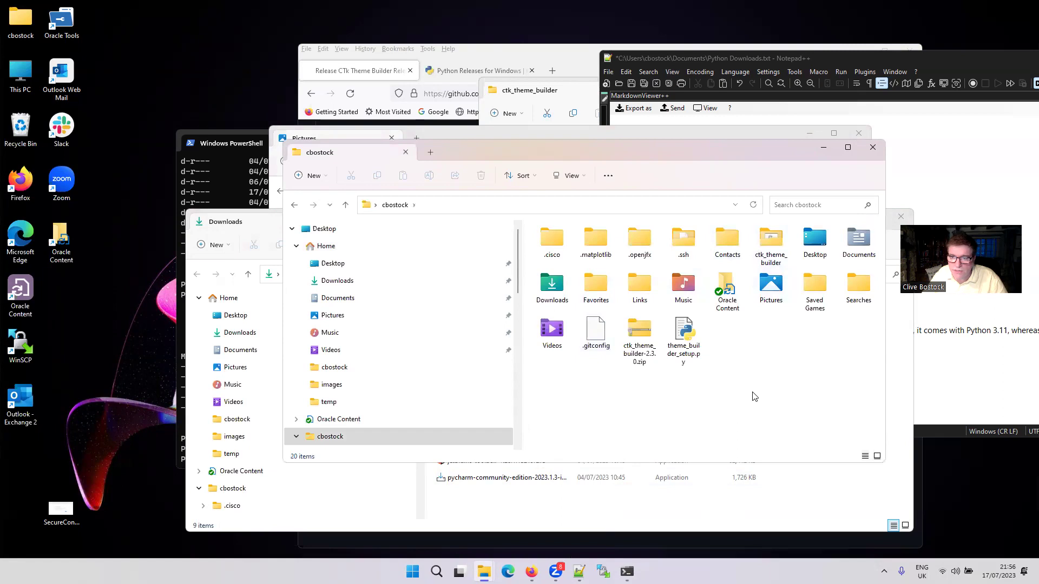
pyautogui.doubleClick(770, 240)
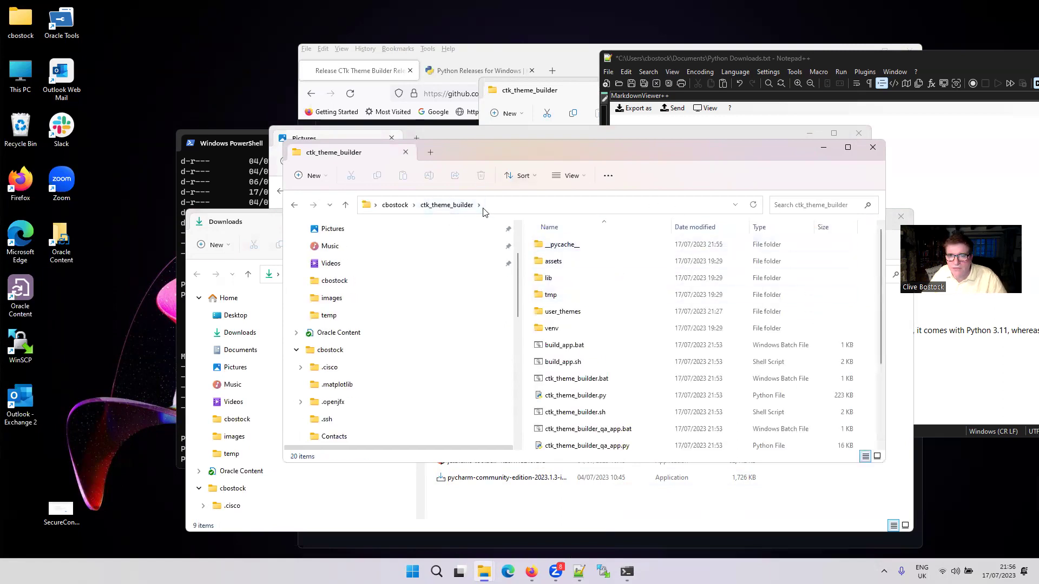
pyautogui.doubleClick(569, 264)
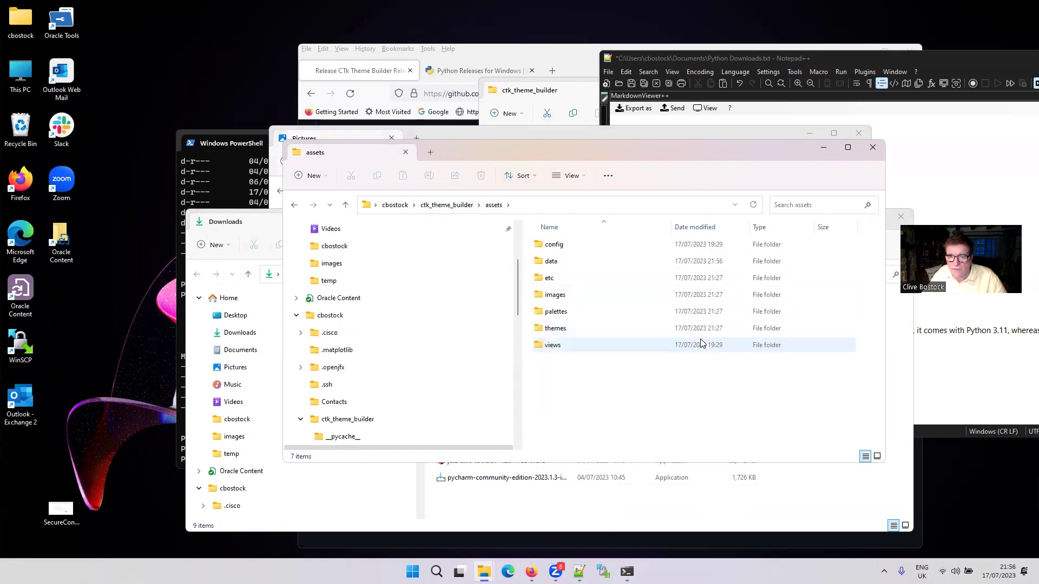
pyautogui.doubleClick(571, 294)
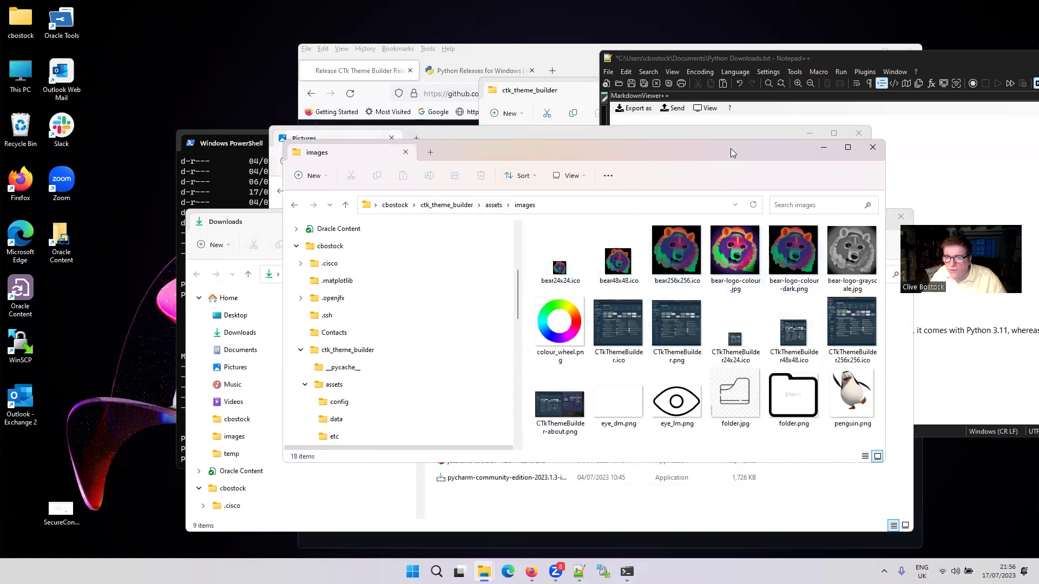
pyautogui.moveTo(730, 148); pyautogui.dragTo(704, 145)
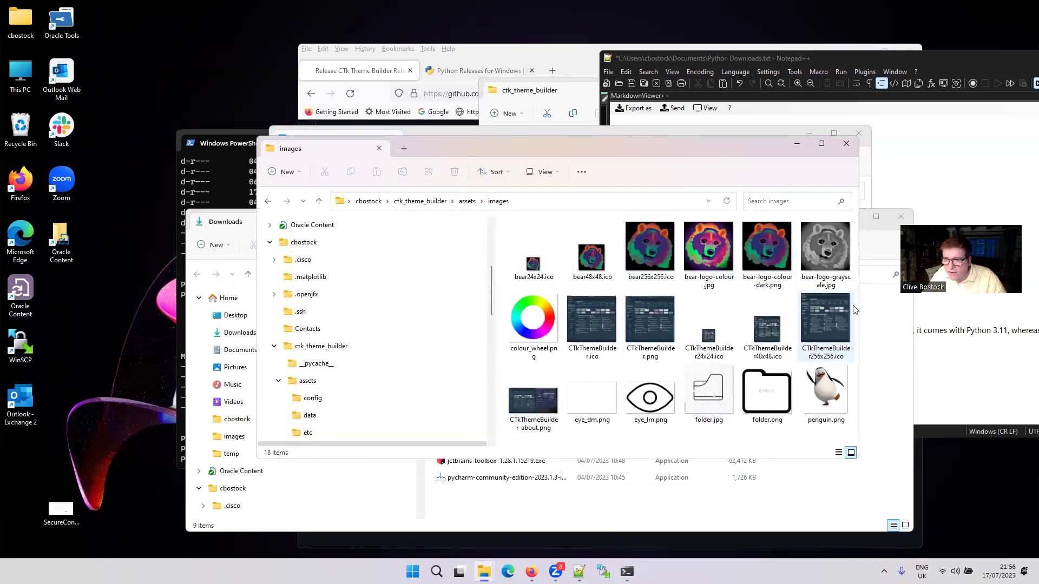
pyautogui.moveTo(860, 305); pyautogui.dragTo(961, 306)
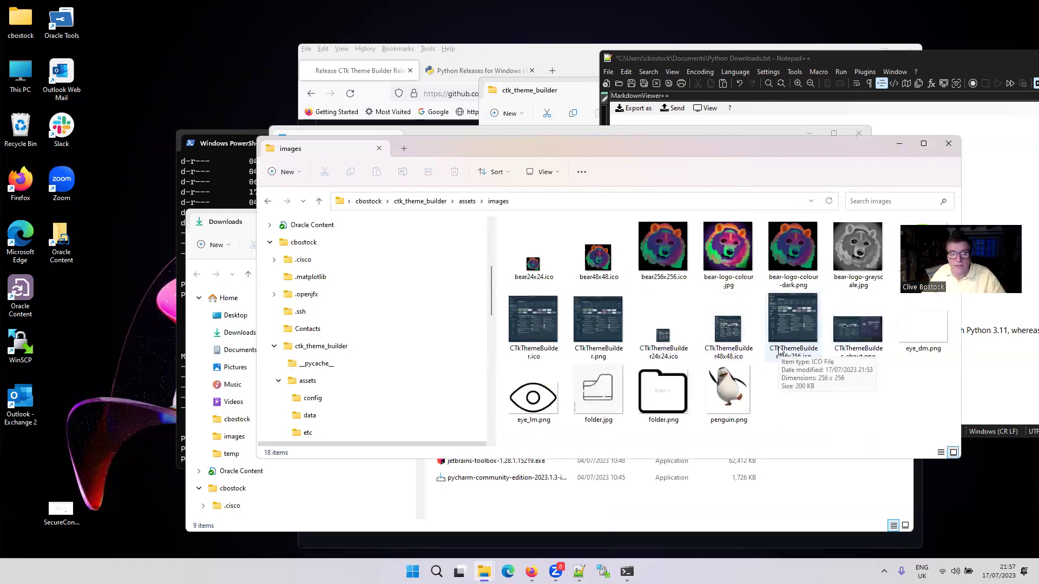
# Create a desktop shortcut to ctk_theme_builder.bat by dragging it to the desktop.
pyautogui.click(439, 203)
pyautogui.click(556, 377)
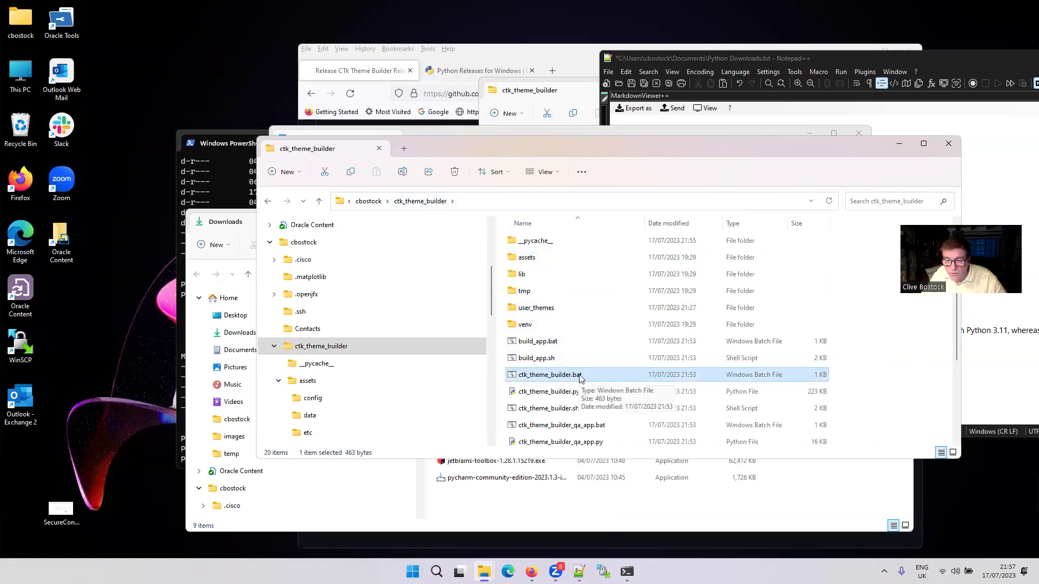
pyautogui.moveTo(579, 378); pyautogui.dragTo(76, 334)
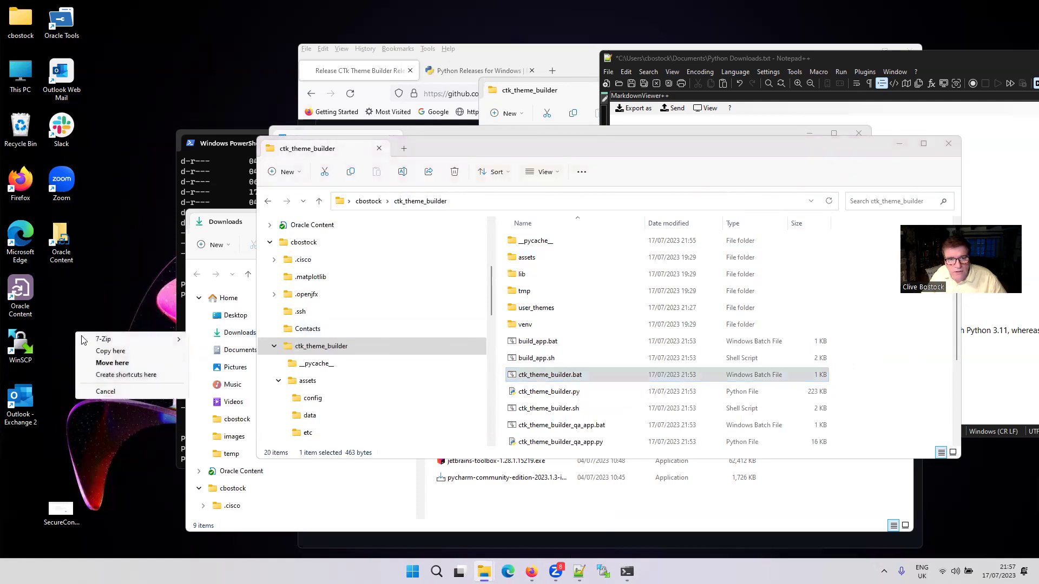
pyautogui.click(122, 374)
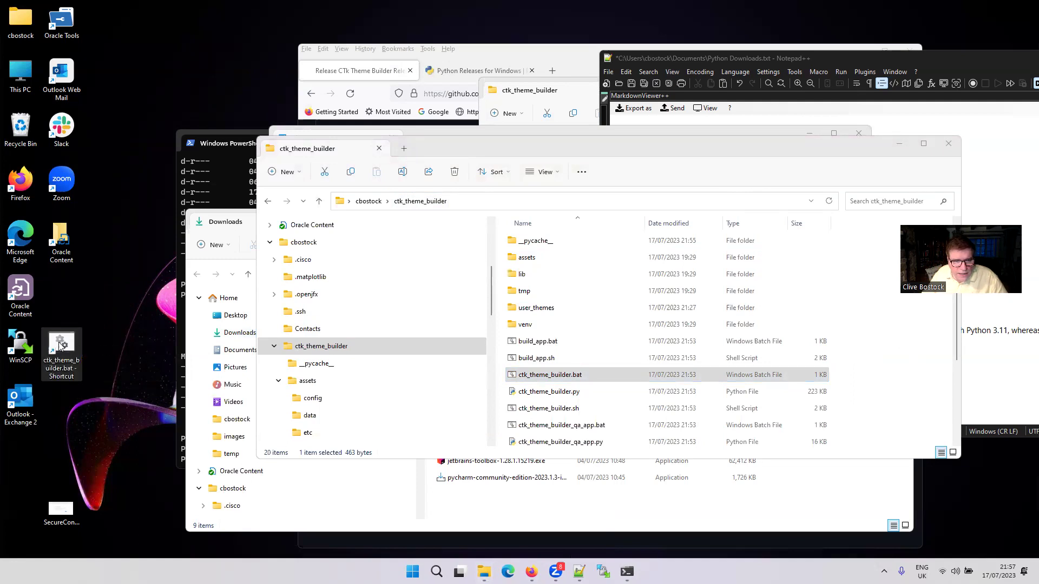
# Rename the new desktop shortcut to ctk_theme_builder.
pyautogui.rightClick(65, 362)
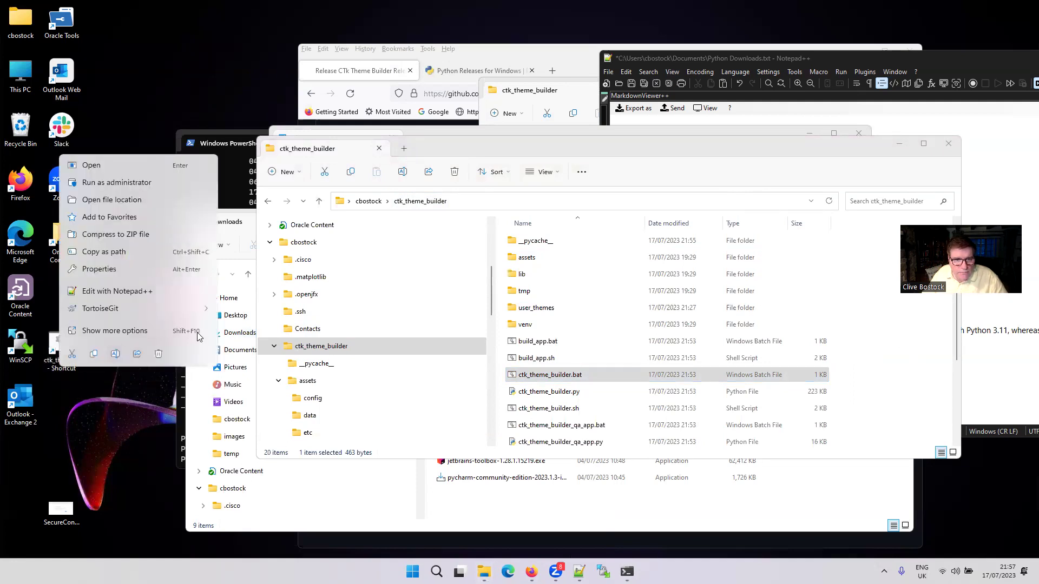
pyautogui.click(110, 410)
pyautogui.rightClick(53, 348)
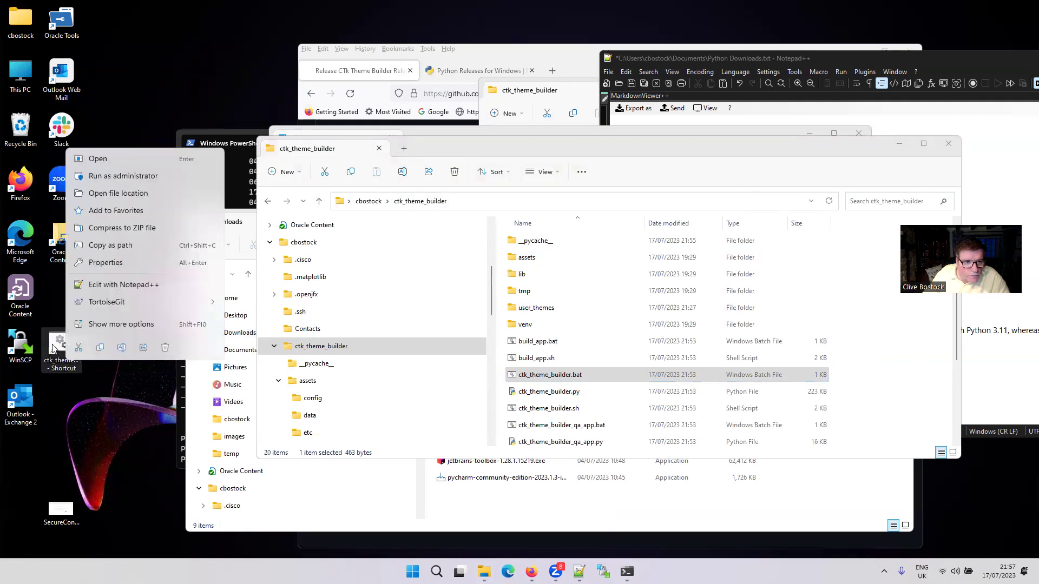
pyautogui.click(125, 324)
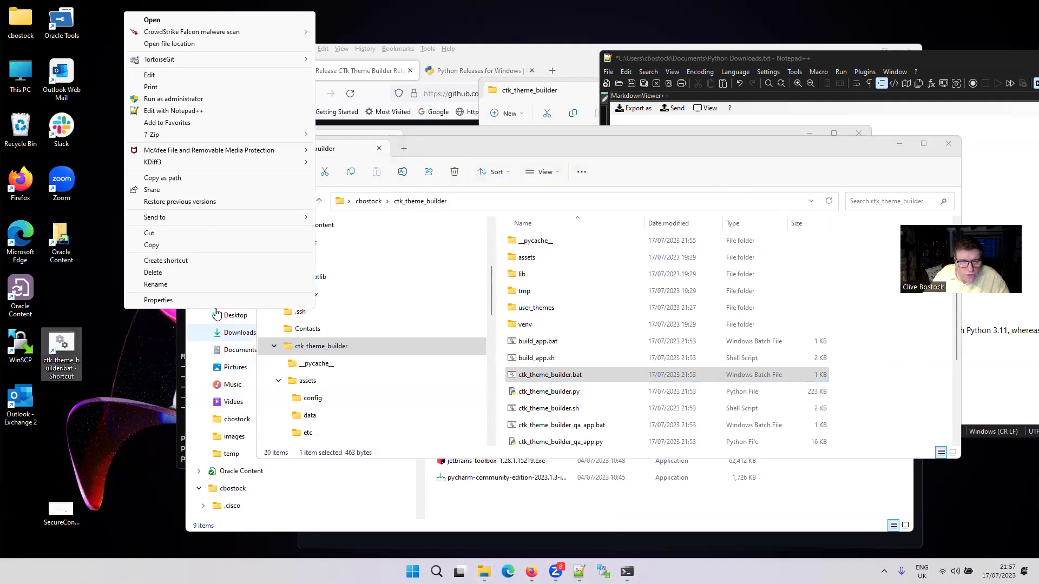
pyautogui.click(180, 284)
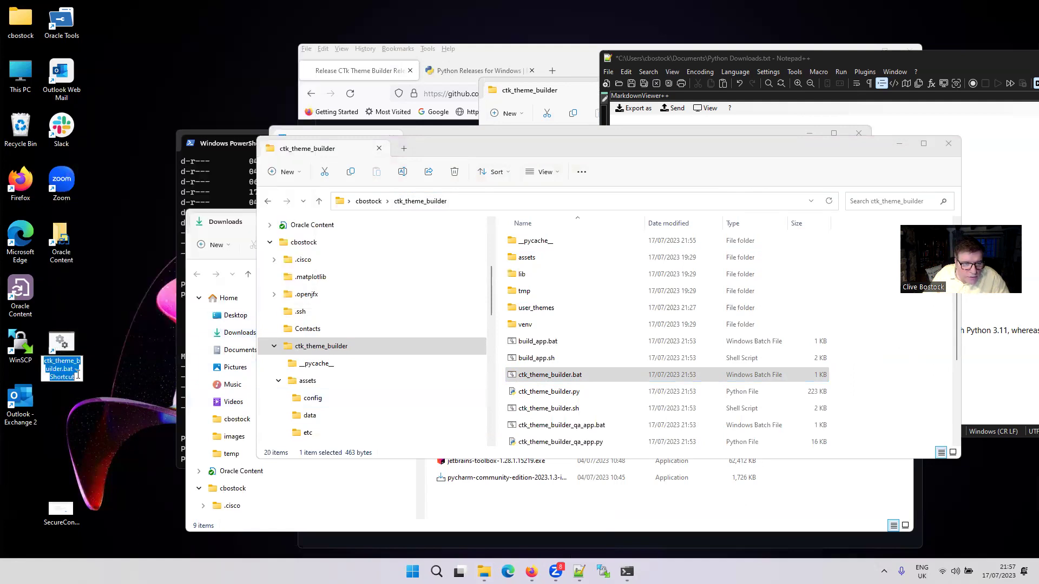
pyautogui.click(78, 374)
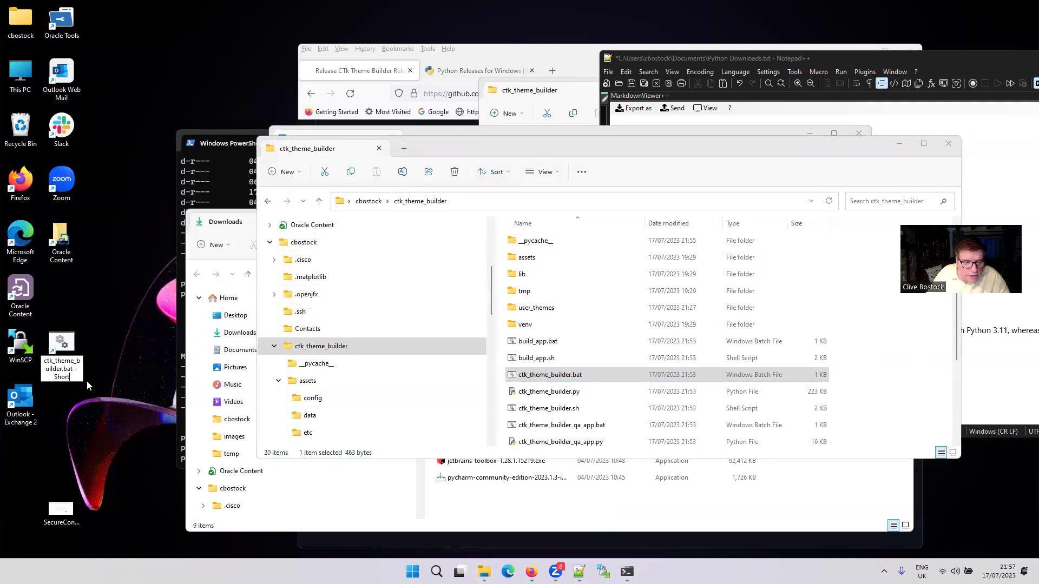
pyautogui.press('BackSpace')
pyautogui.press('BackSpace')
pyautogui.press('BackSpace')
pyautogui.press('BackSpace')
pyautogui.press('BackSpace')
pyautogui.press('BackSpace')
pyautogui.press('BackSpace')
pyautogui.press('Return')
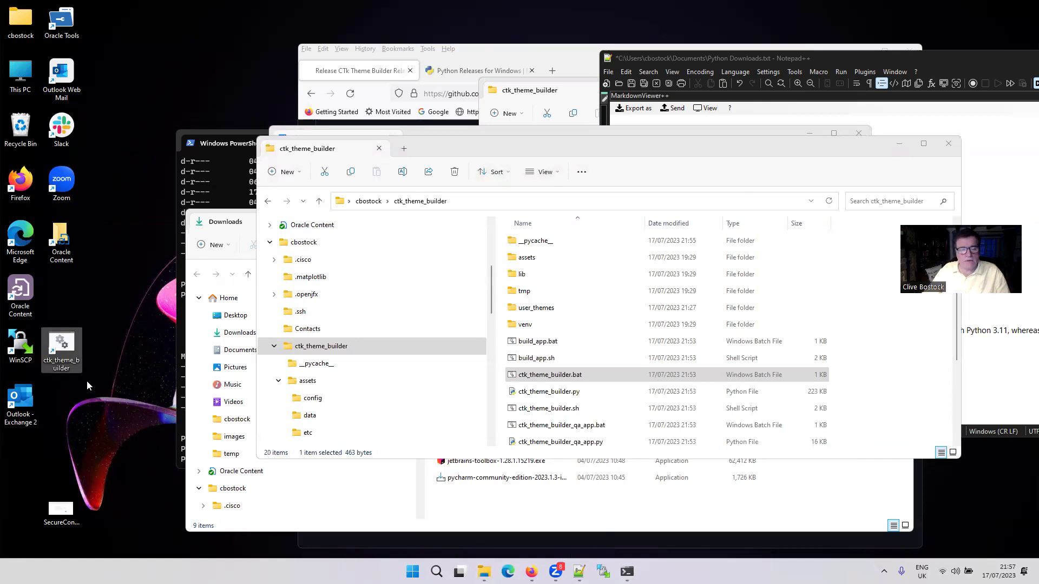
# Set the shortcut's icon to CTkThemeBuilder48x48.ico from assets\images via its Properties.
pyautogui.rightClick(73, 346)
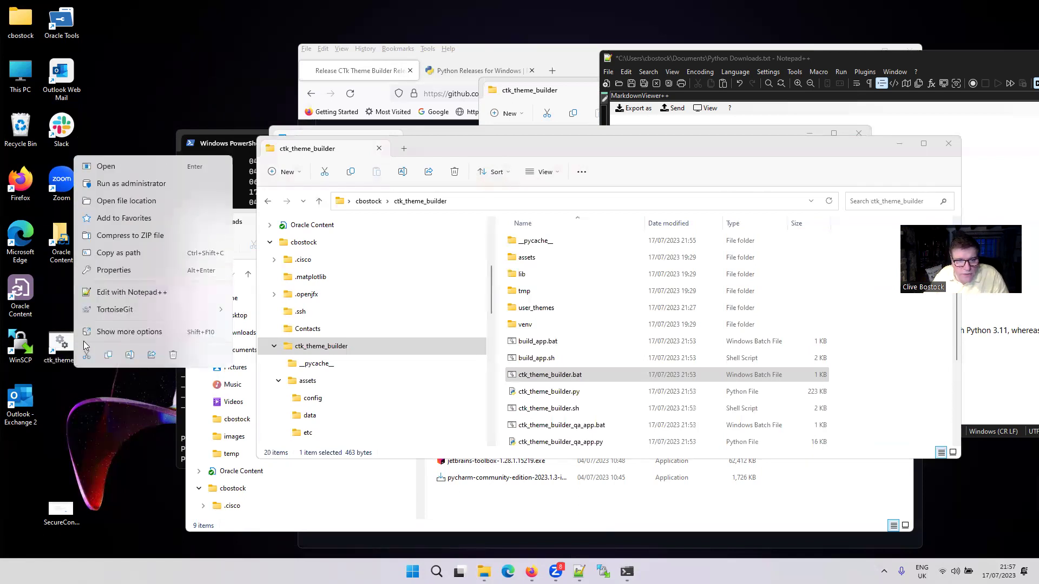
pyautogui.click(114, 270)
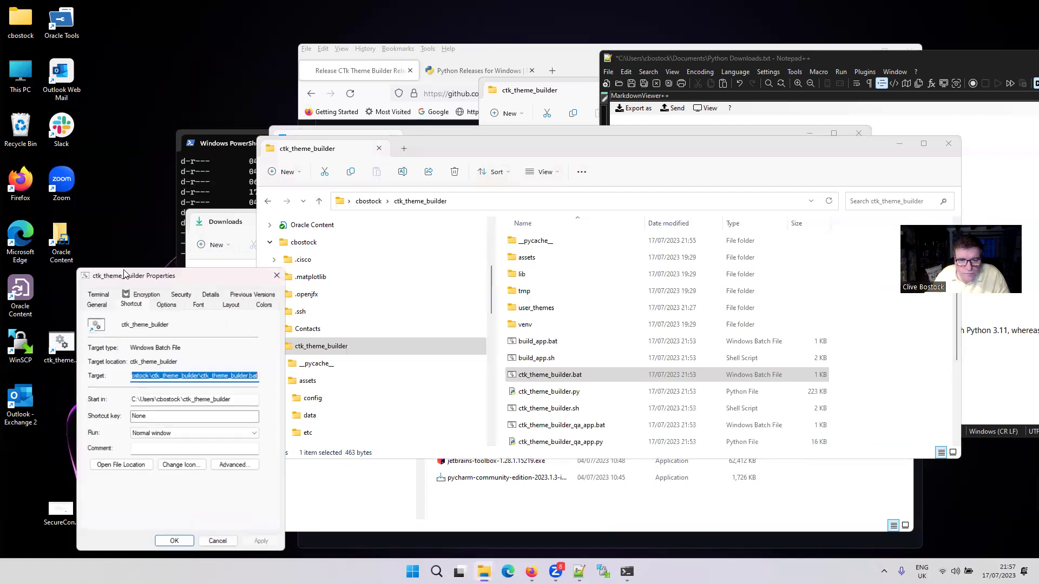
pyautogui.moveTo(193, 271); pyautogui.dragTo(205, 167)
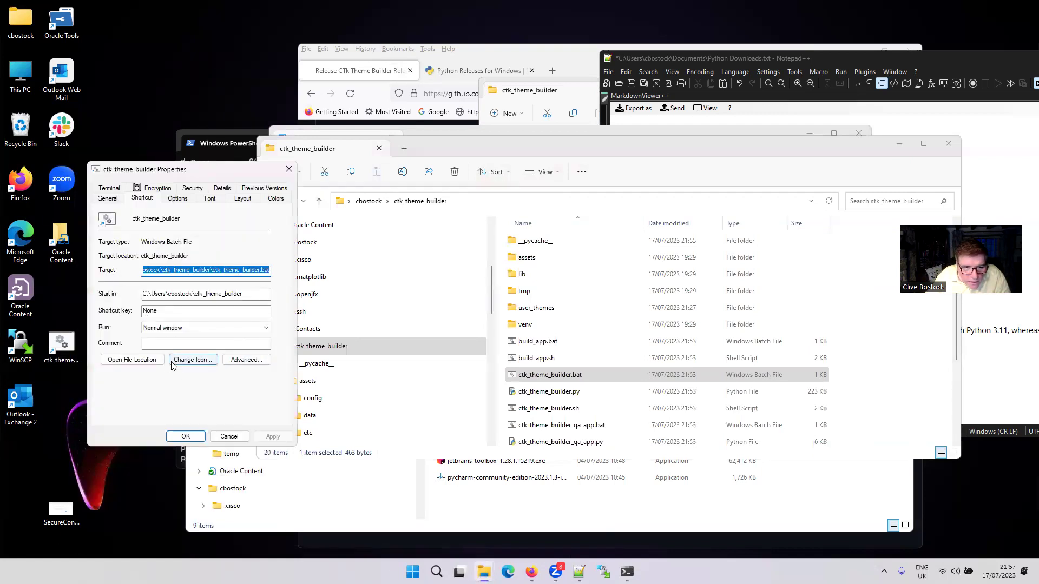
pyautogui.click(193, 359)
pyautogui.click(635, 289)
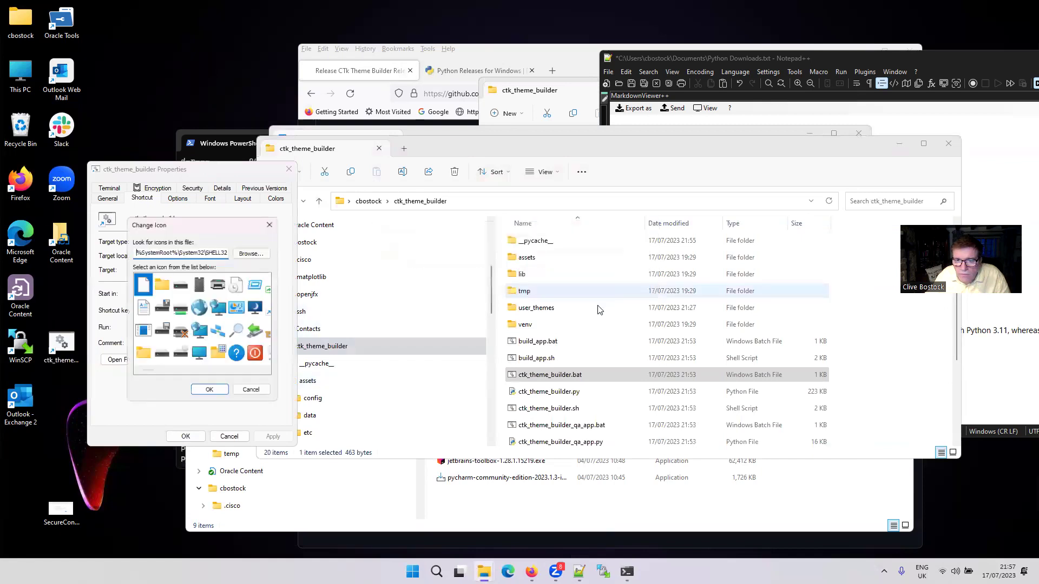
pyautogui.click(255, 251)
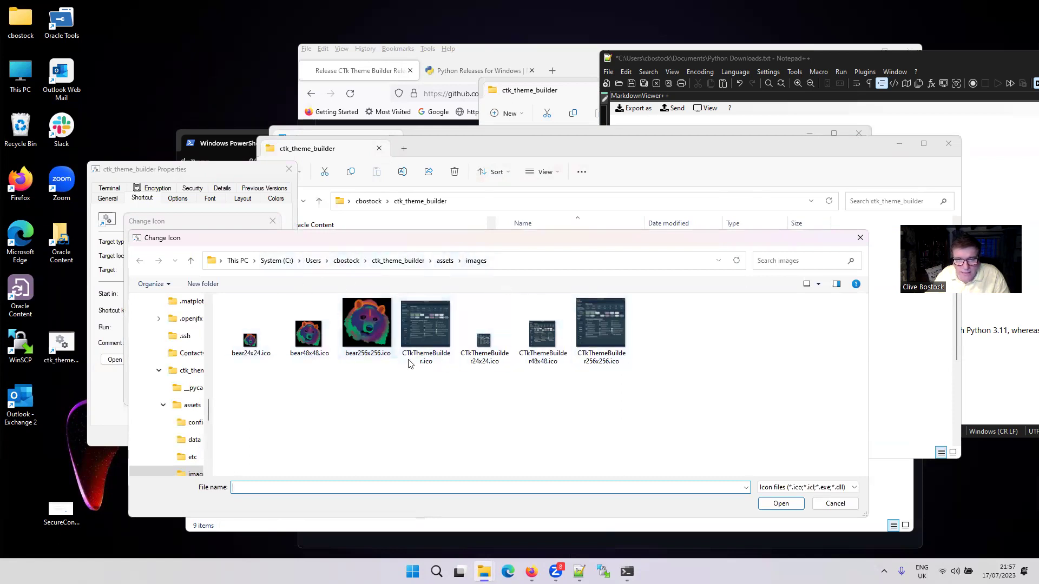
pyautogui.click(310, 345)
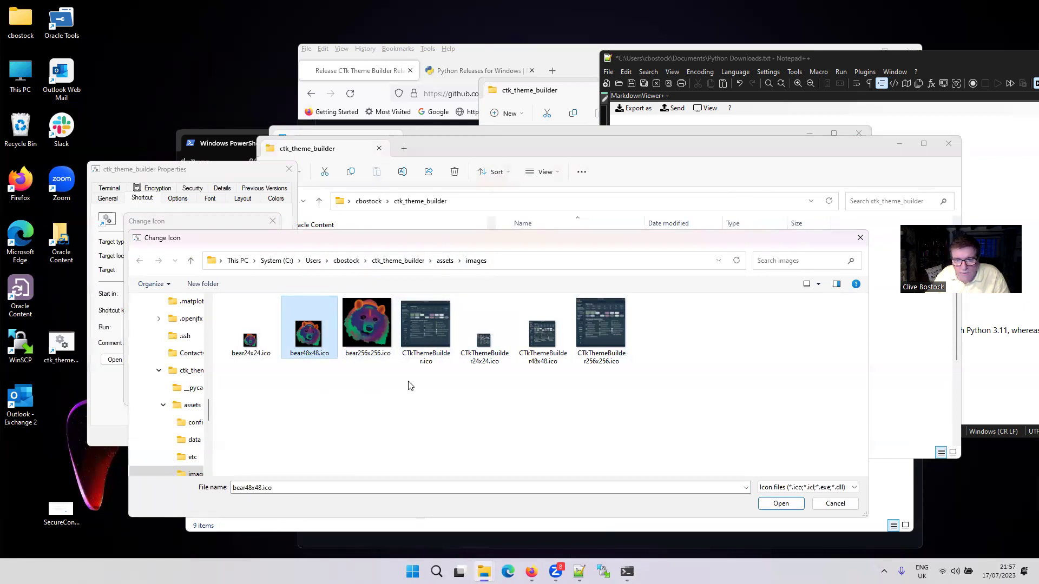
pyautogui.click(548, 338)
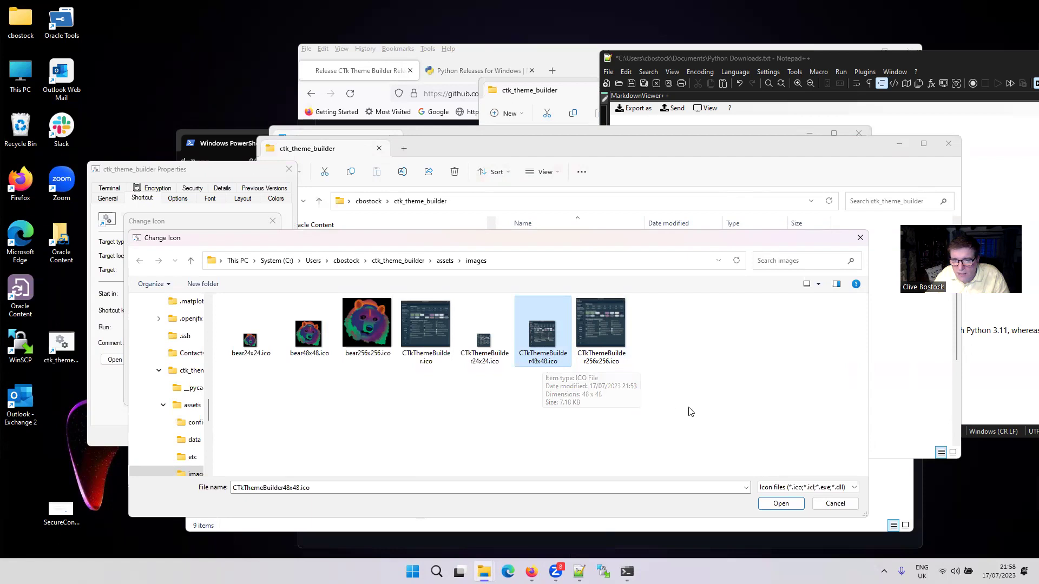
pyautogui.click(788, 504)
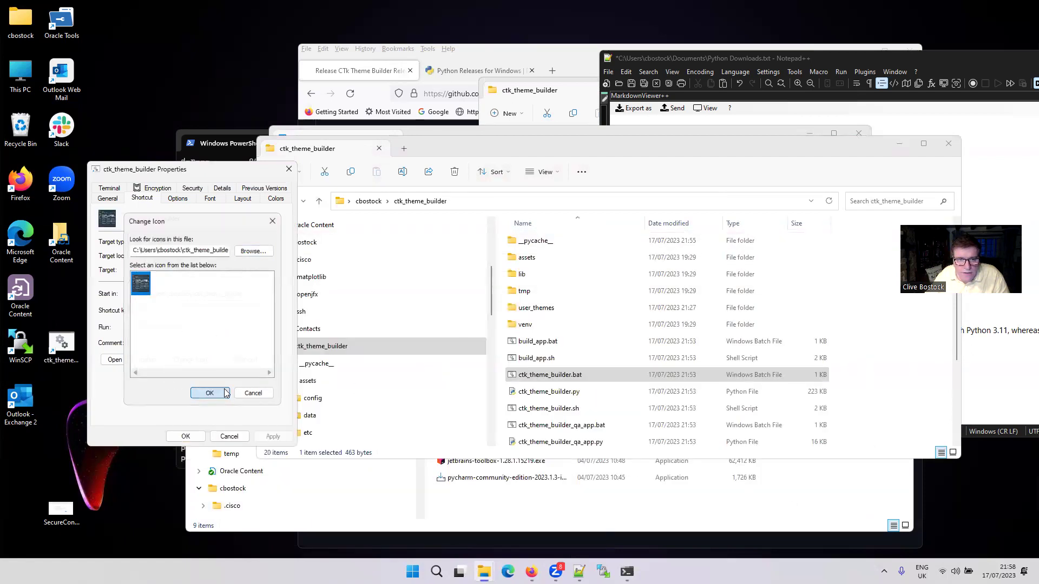
pyautogui.click(207, 393)
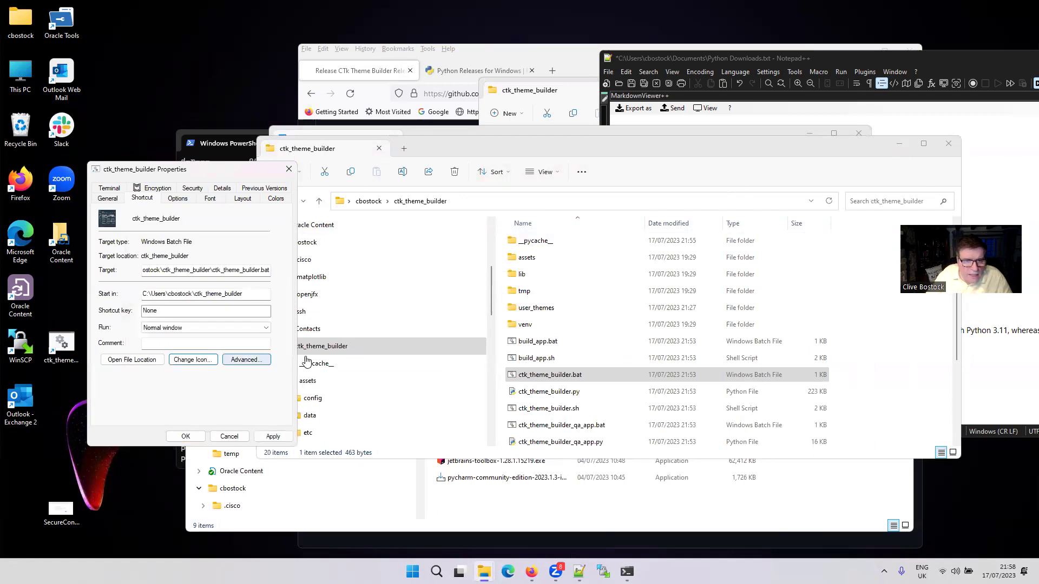
# Set the shortcut to run Minimized, apply and close Properties, then move it beneath Oracle Content.
pyautogui.click(177, 199)
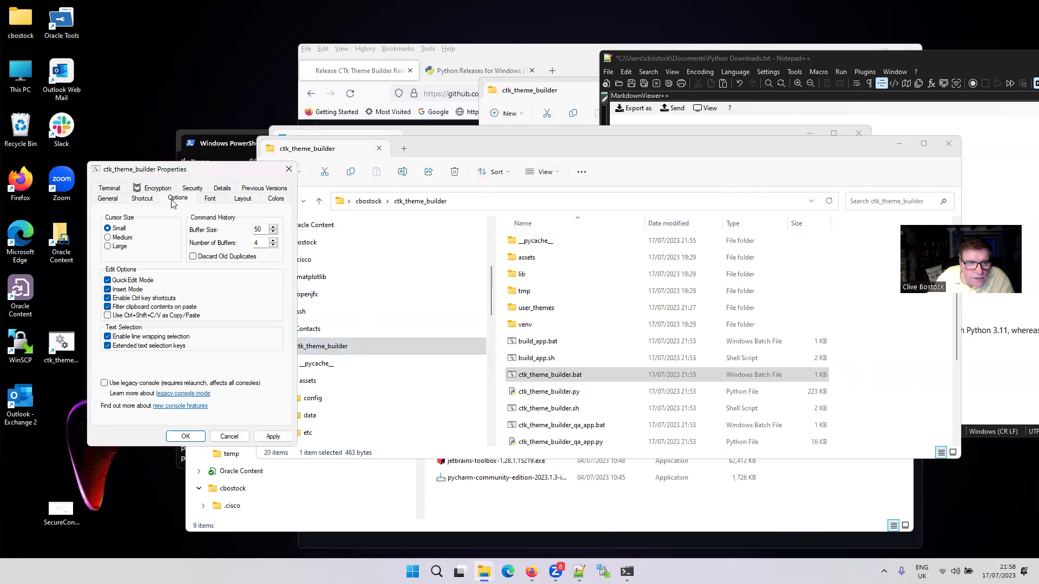
pyautogui.click(140, 199)
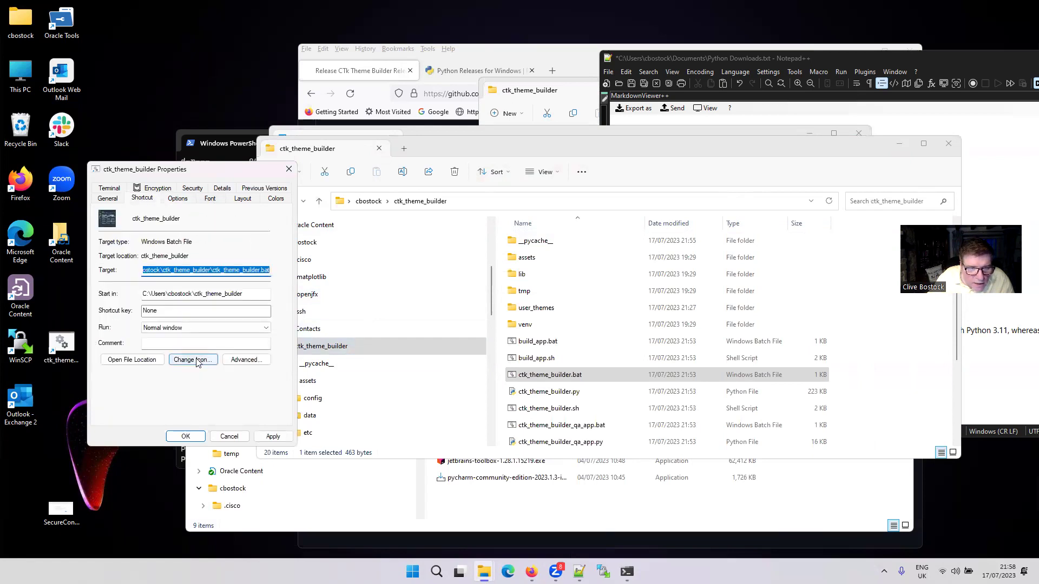
pyautogui.click(202, 327)
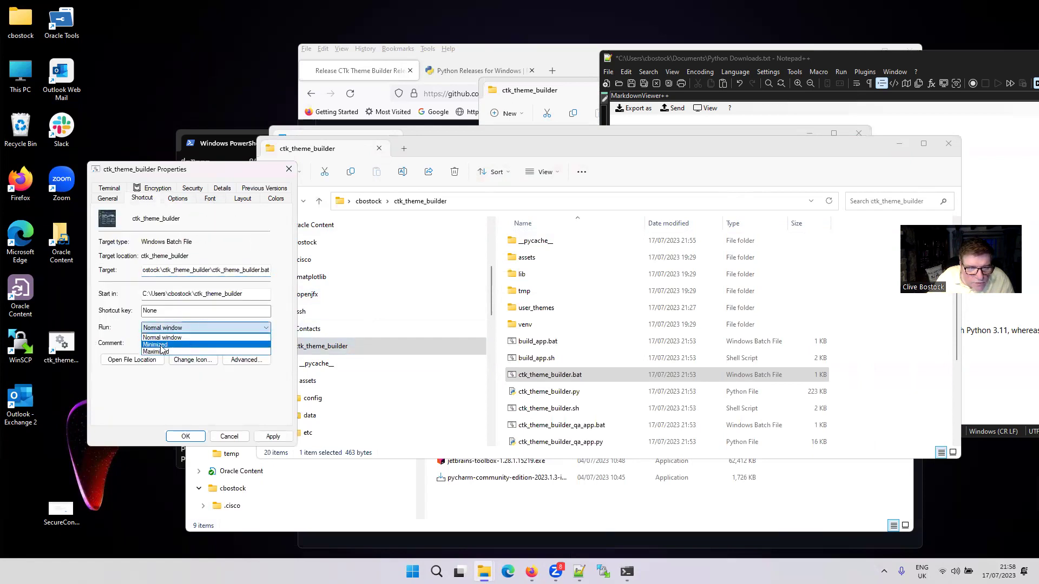
pyautogui.click(190, 346)
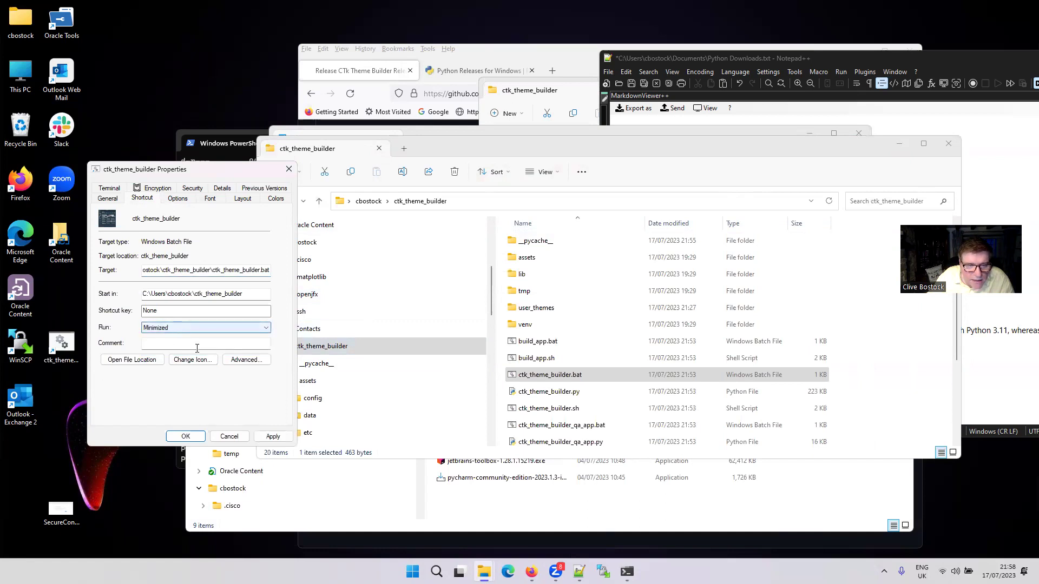
pyautogui.click(273, 437)
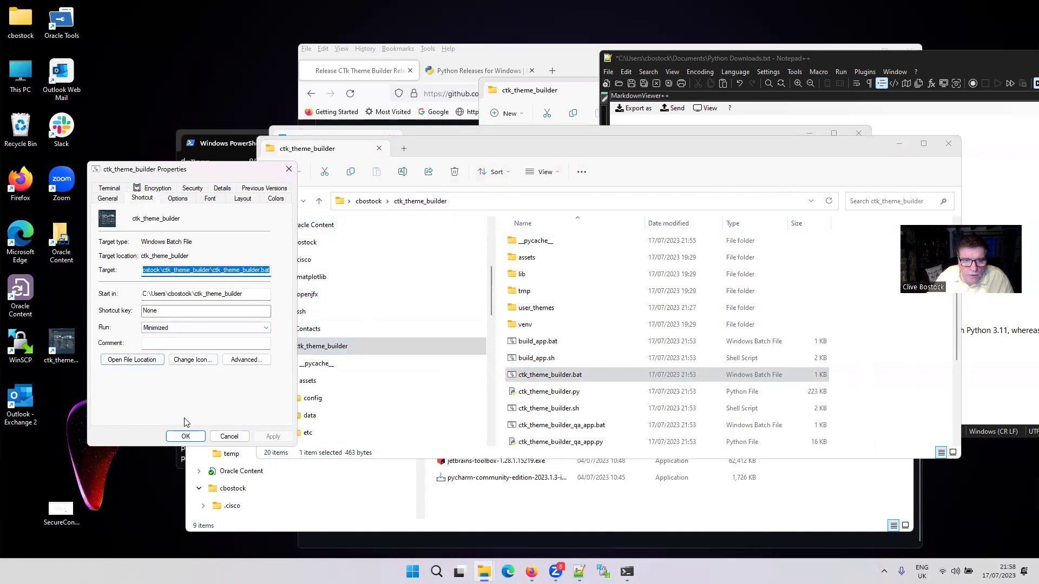
pyautogui.click(185, 436)
pyautogui.moveTo(74, 333); pyautogui.dragTo(73, 287)
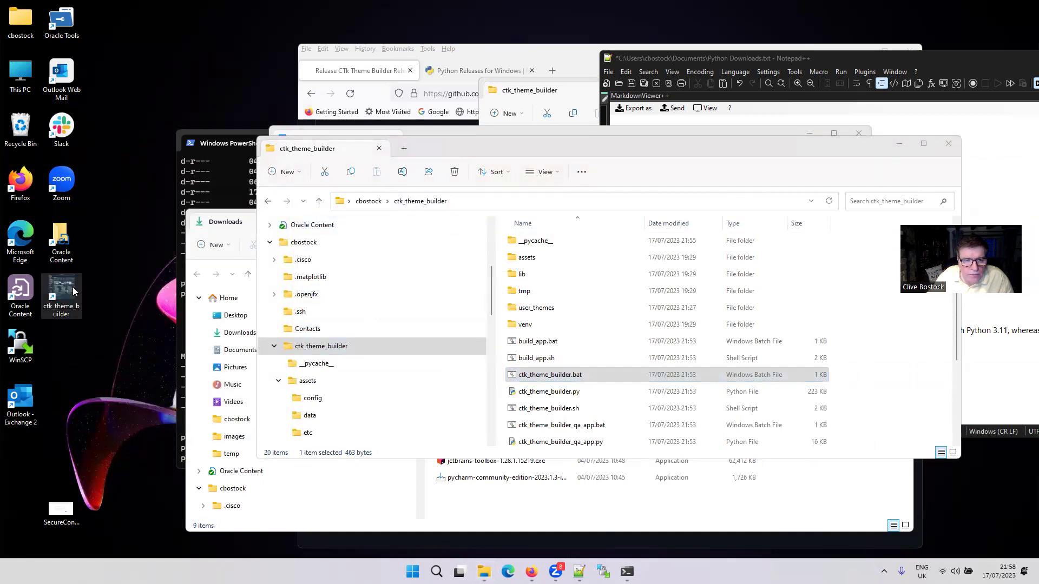
# Launch the Theme Builder from the new desktop shortcut and load the Greengage theme.
pyautogui.doubleClick(72, 287)
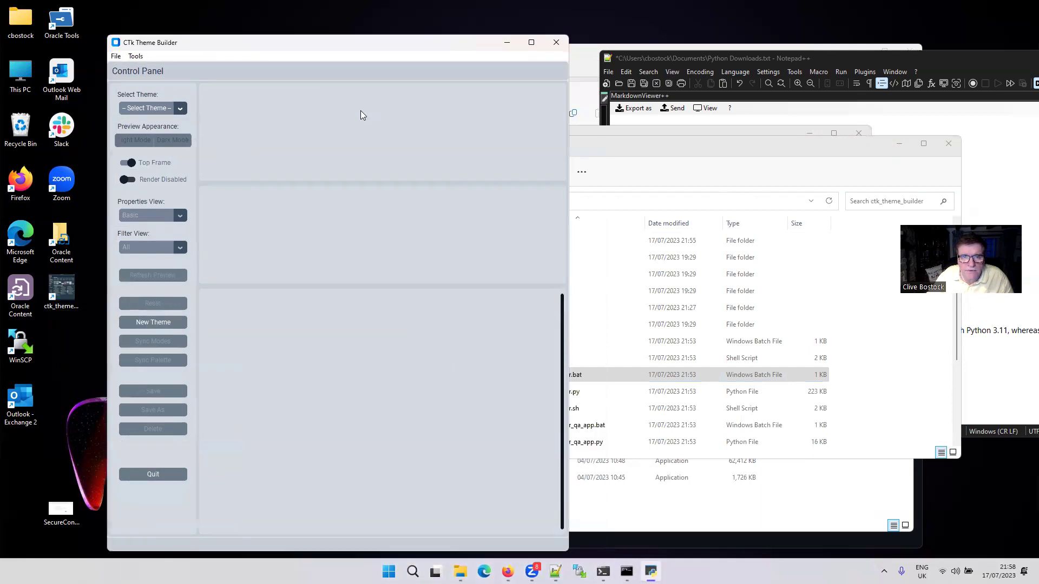
pyautogui.click(180, 108)
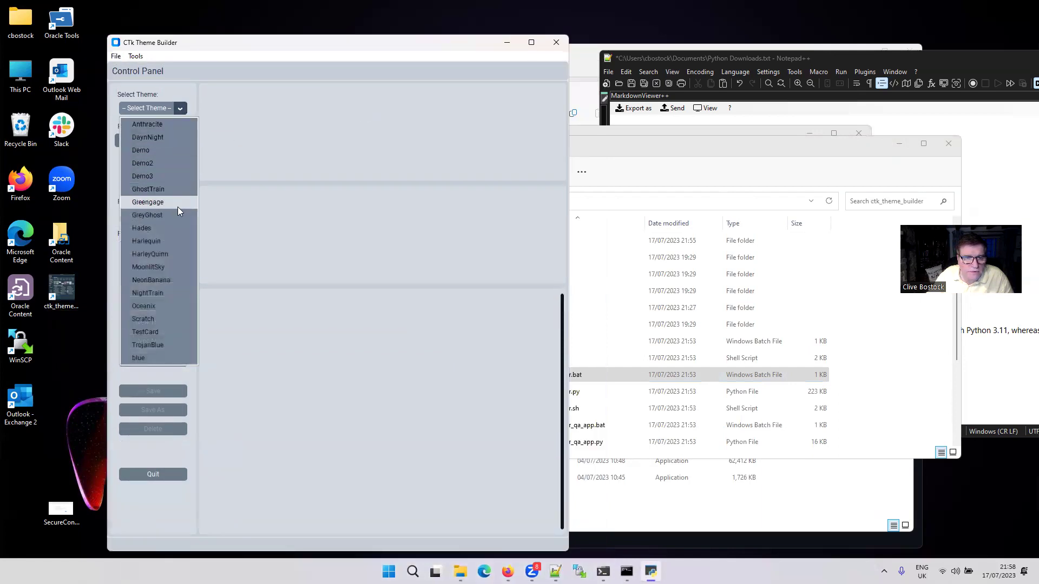
pyautogui.click(174, 202)
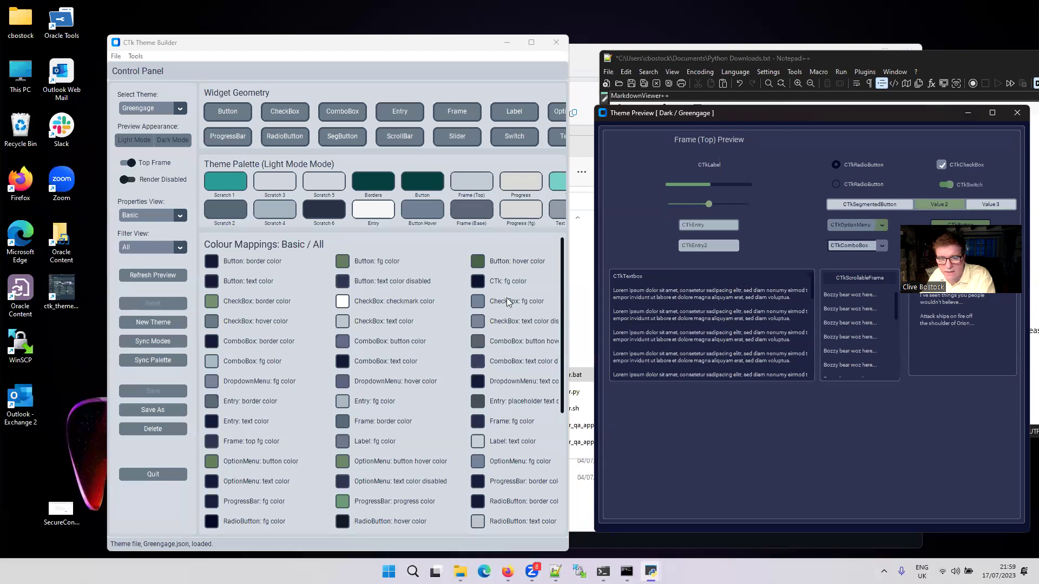
# Place the Dark Greengage preview beside the Control Panel's colour mappings.
pyautogui.click(149, 475)
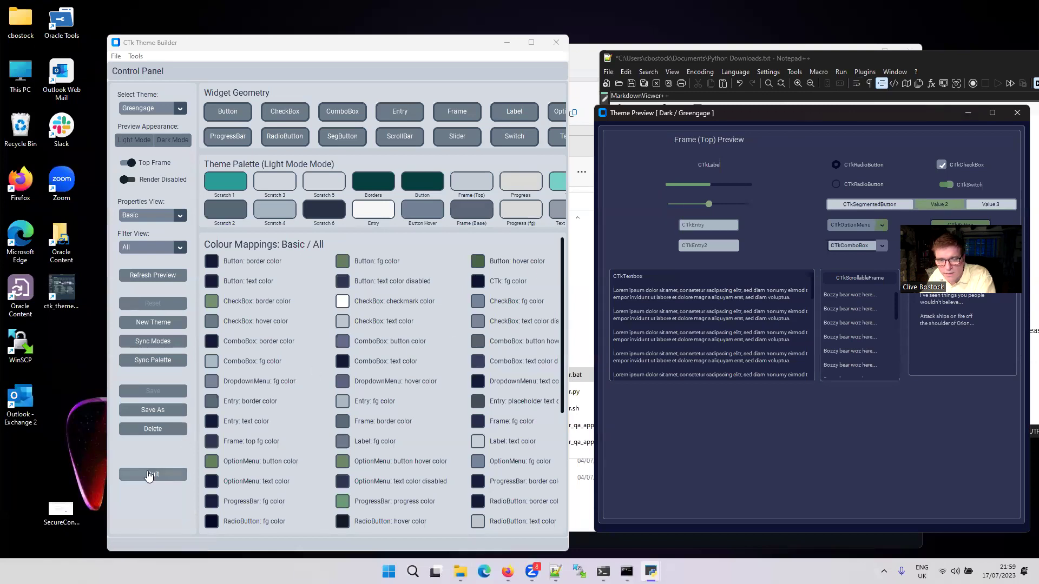